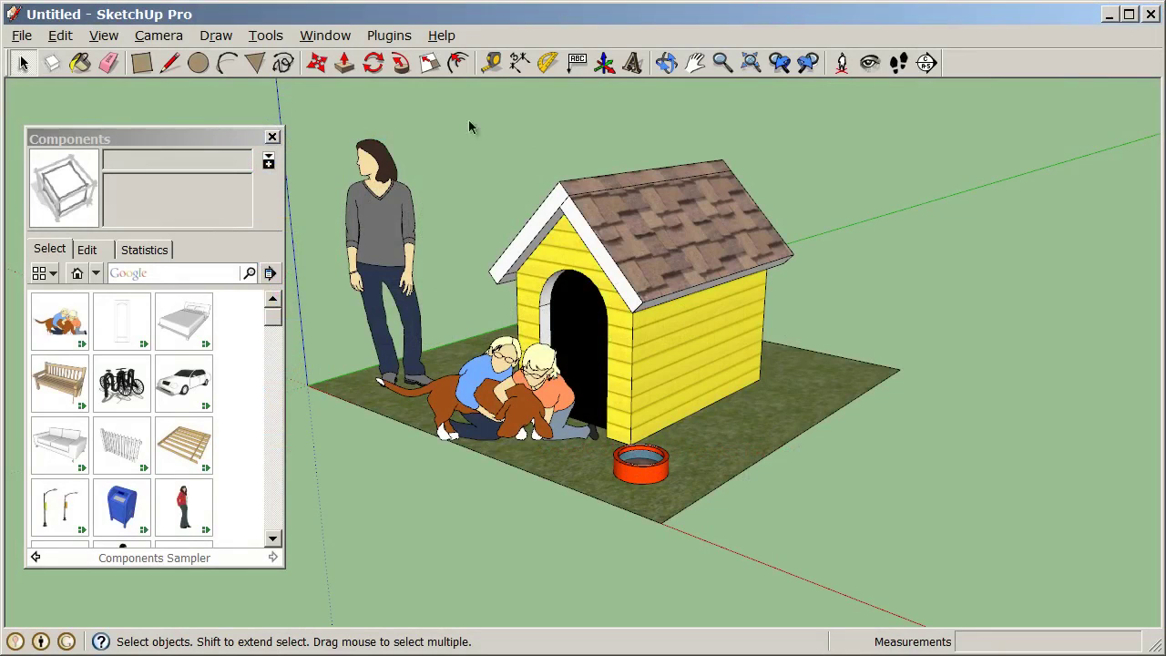
Step: In System Preferences, set Beginning Training Template - Inches as the default template
left_click(316, 35)
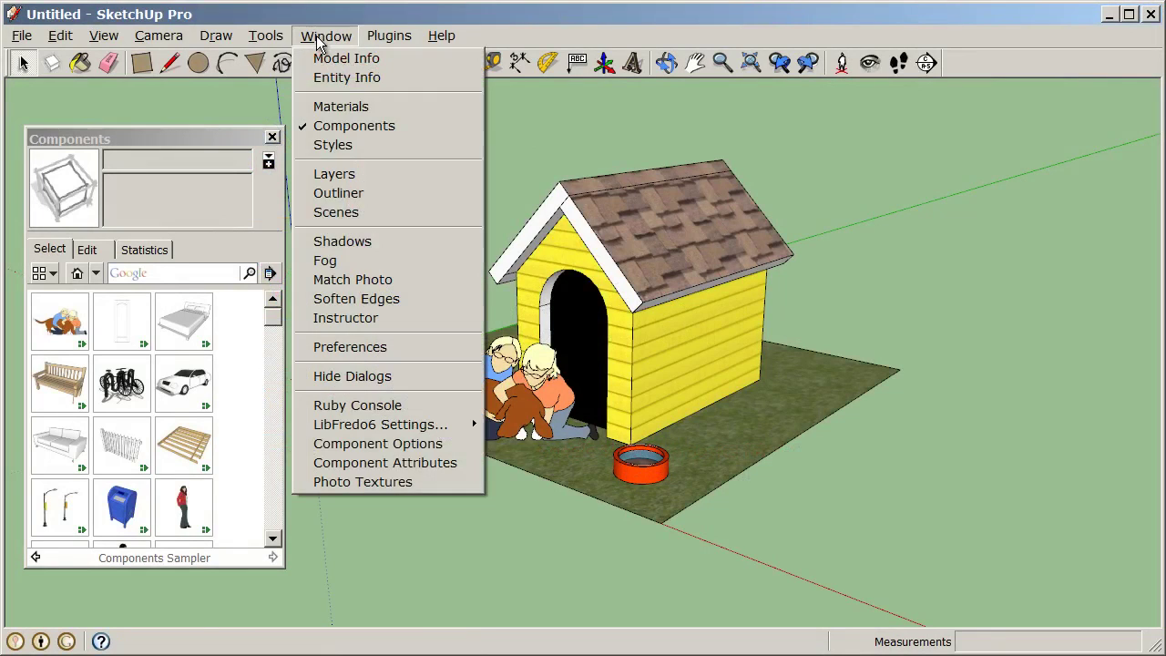
left_click(463, 348)
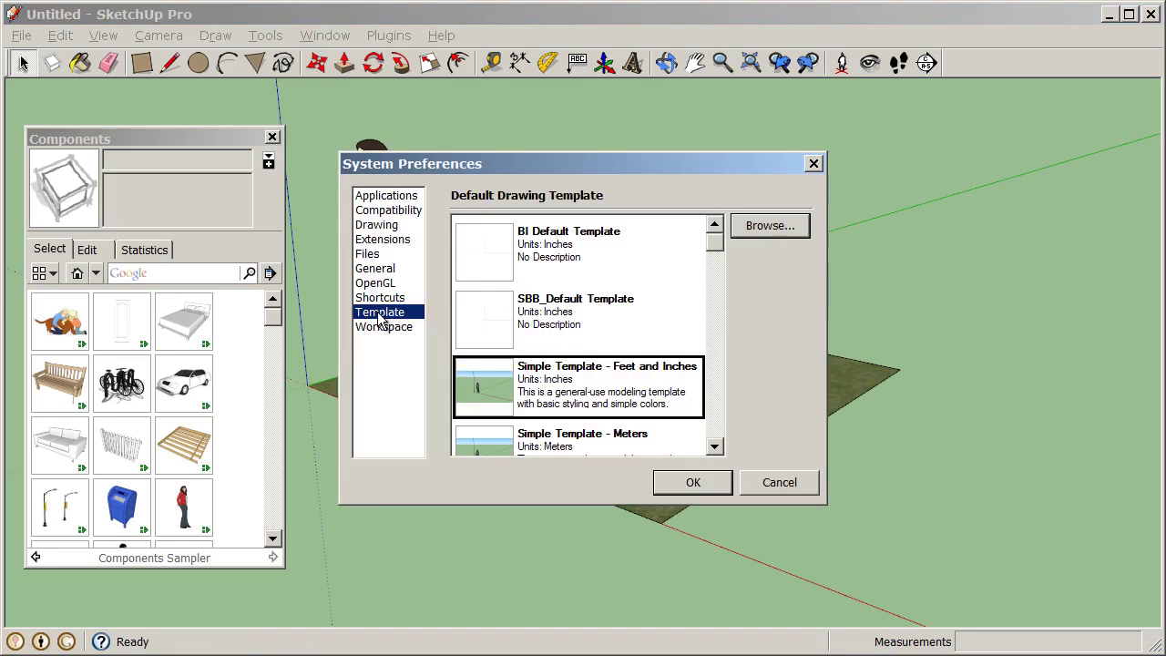
left_click_drag(714, 251, 713, 406)
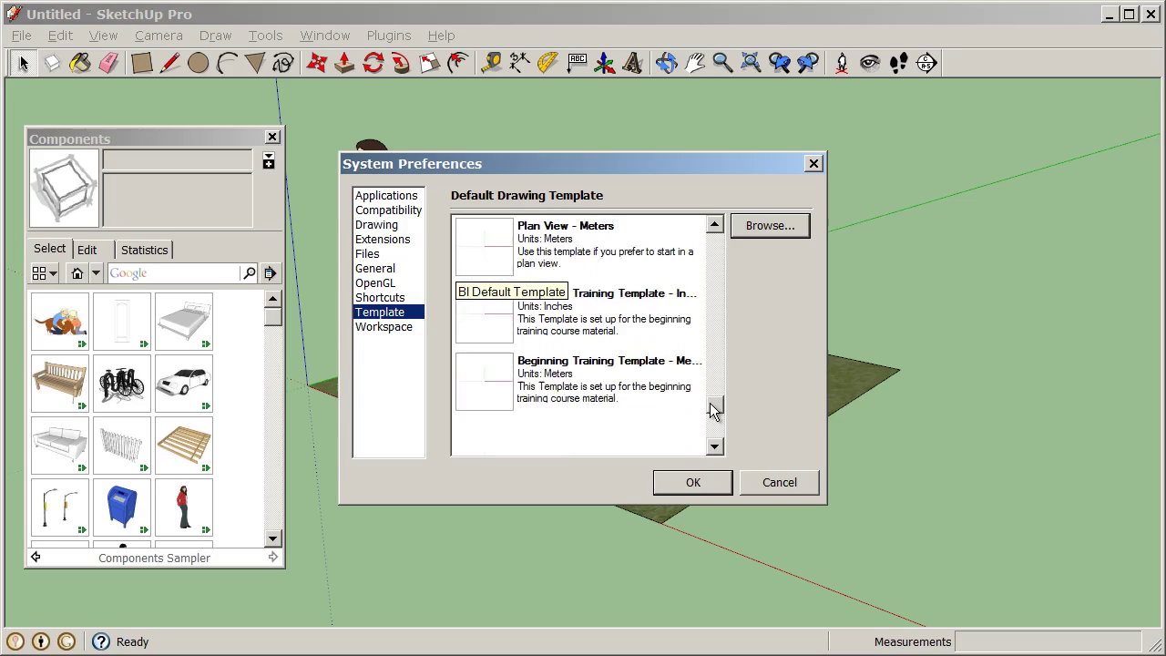
left_click(599, 324)
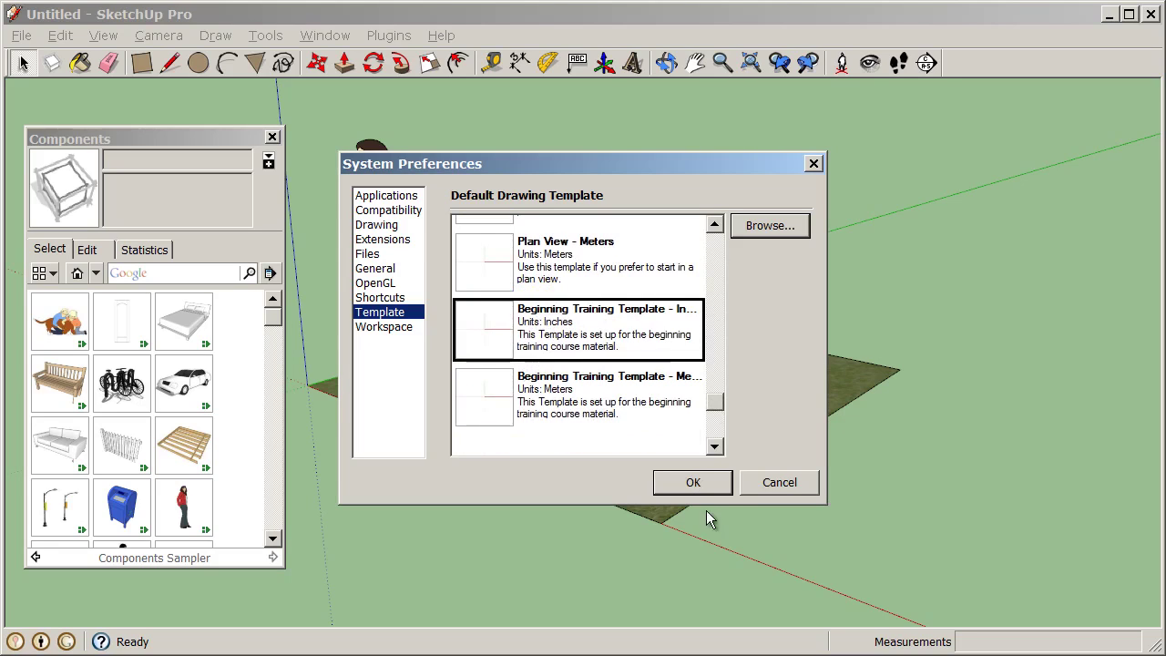
left_click(692, 482)
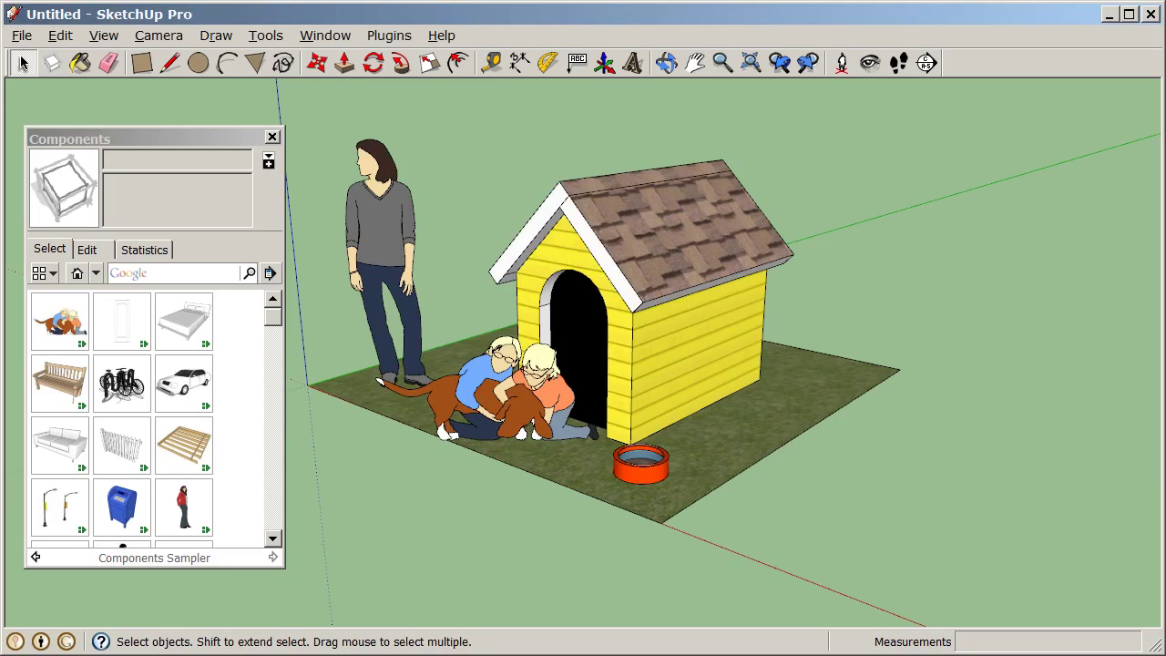
Step: Open a new untitled model without saving the doghouse scene and get the Rectangle tool
left_click(21, 36)
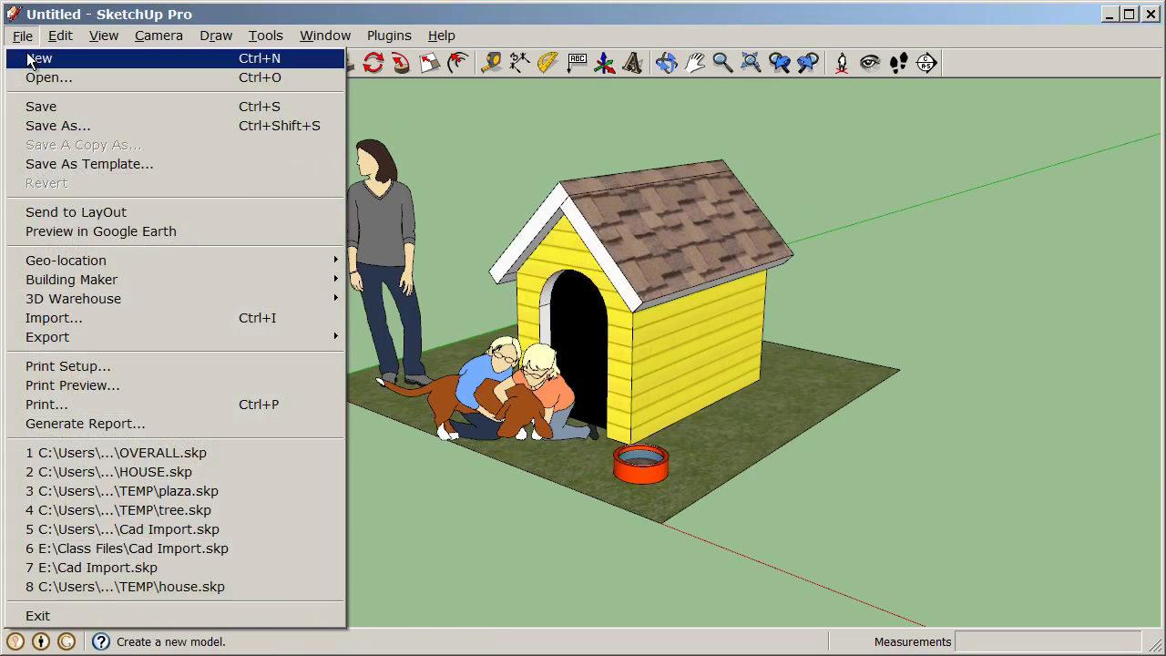
left_click(36, 58)
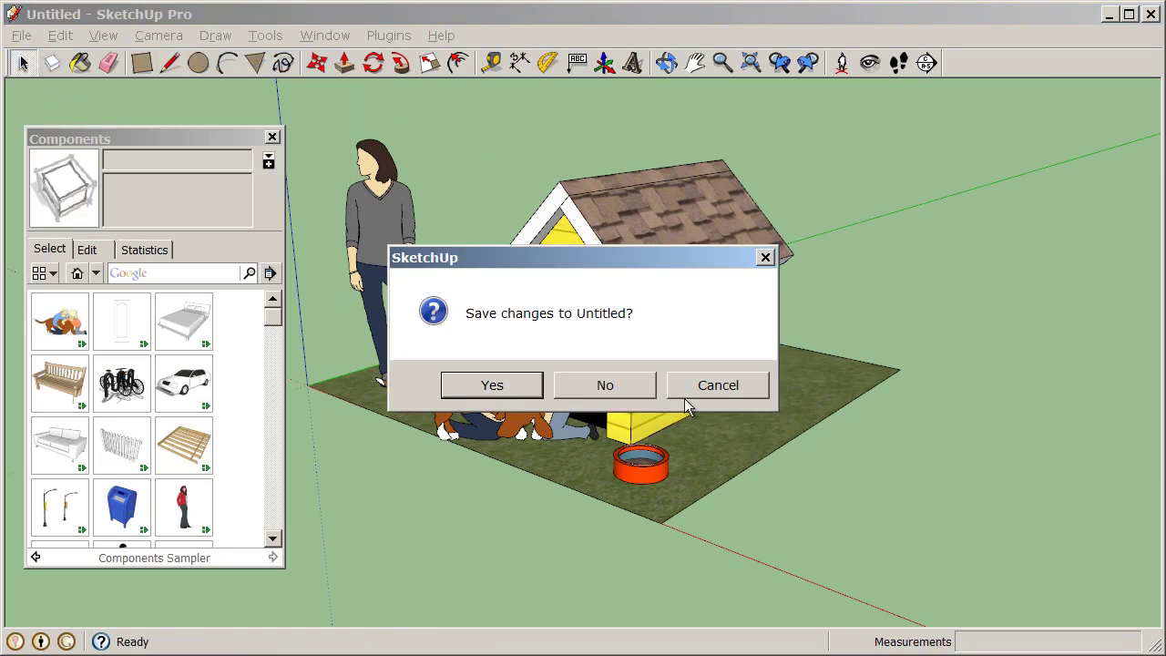
left_click(621, 385)
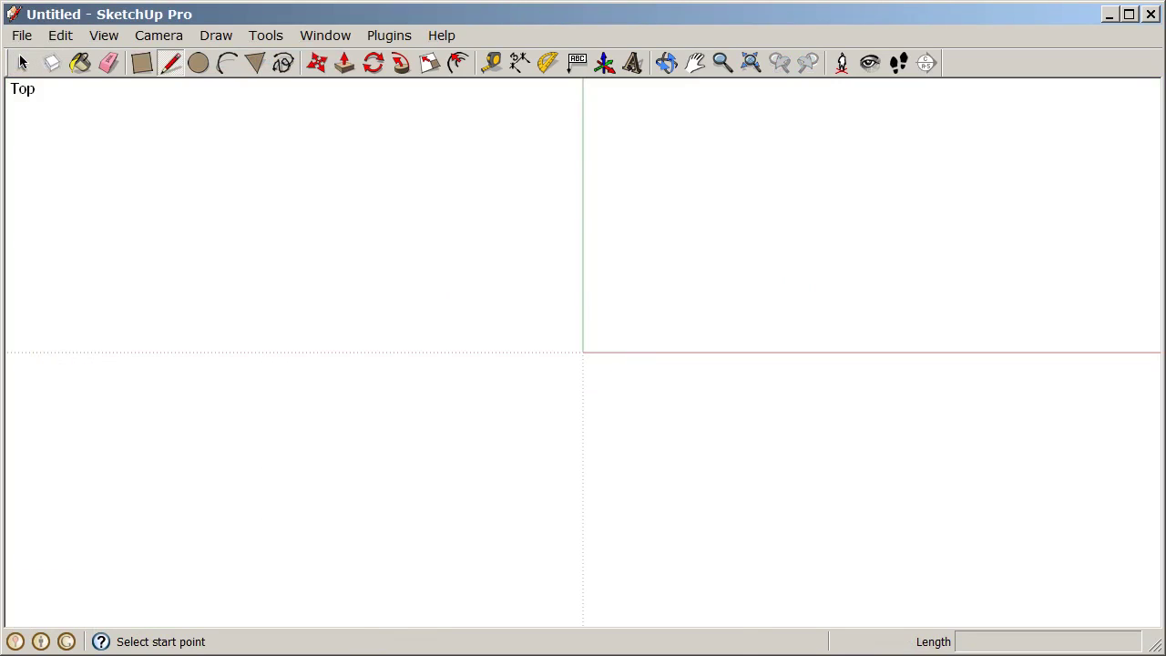
left_click(140, 71)
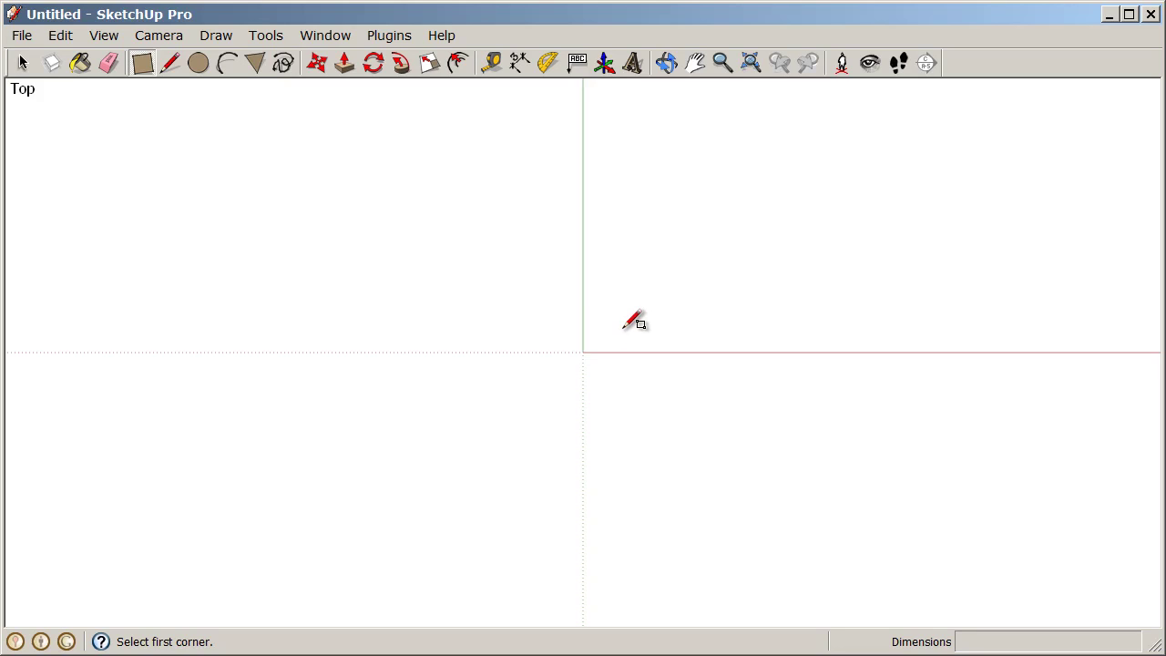
Step: Draw a rectangle from the origin with typed dimensions 5',5'
left_click(583, 352)
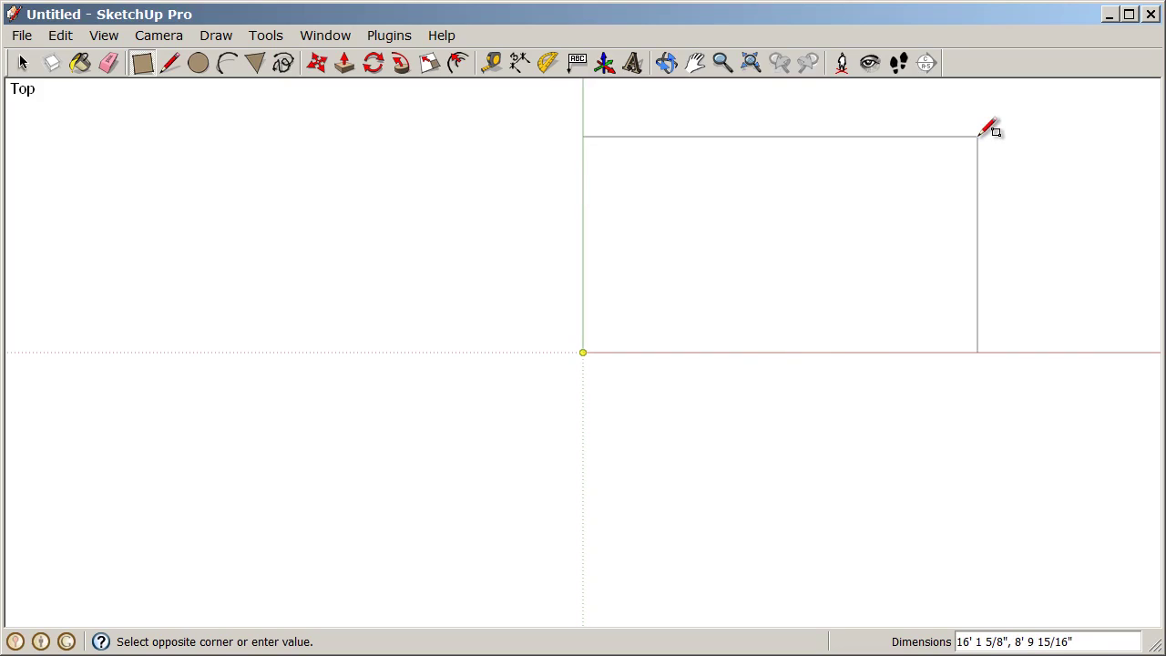
type("5',5'")
key("Return")
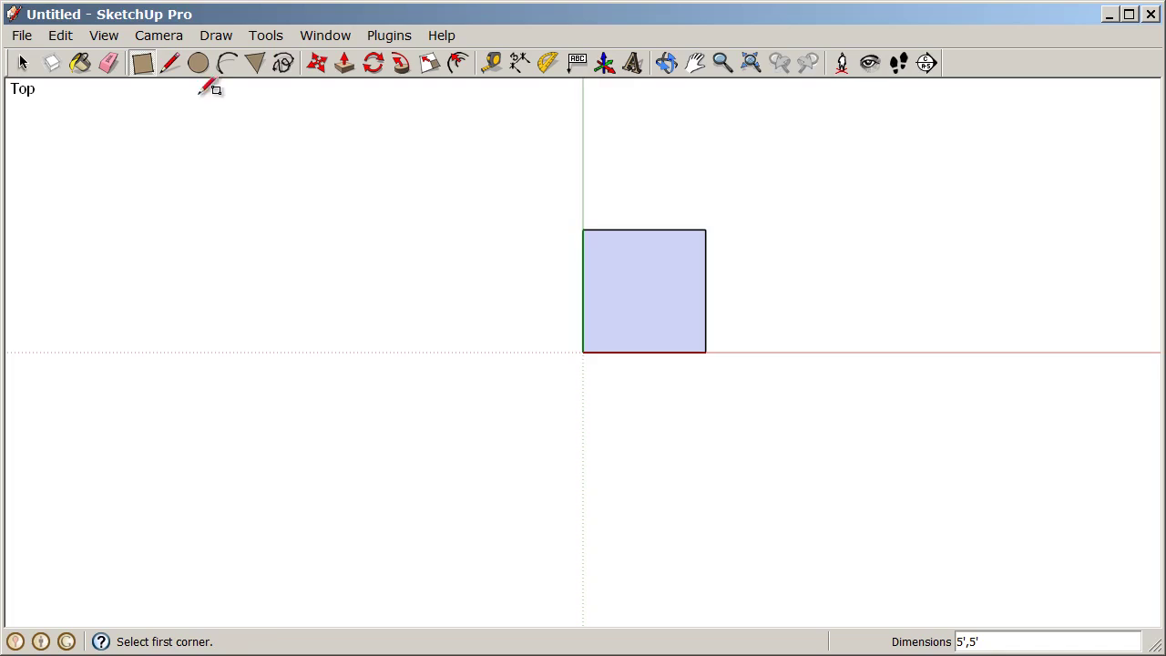
Step: Draw a 5' line from the origin down the green axis
left_click(169, 62)
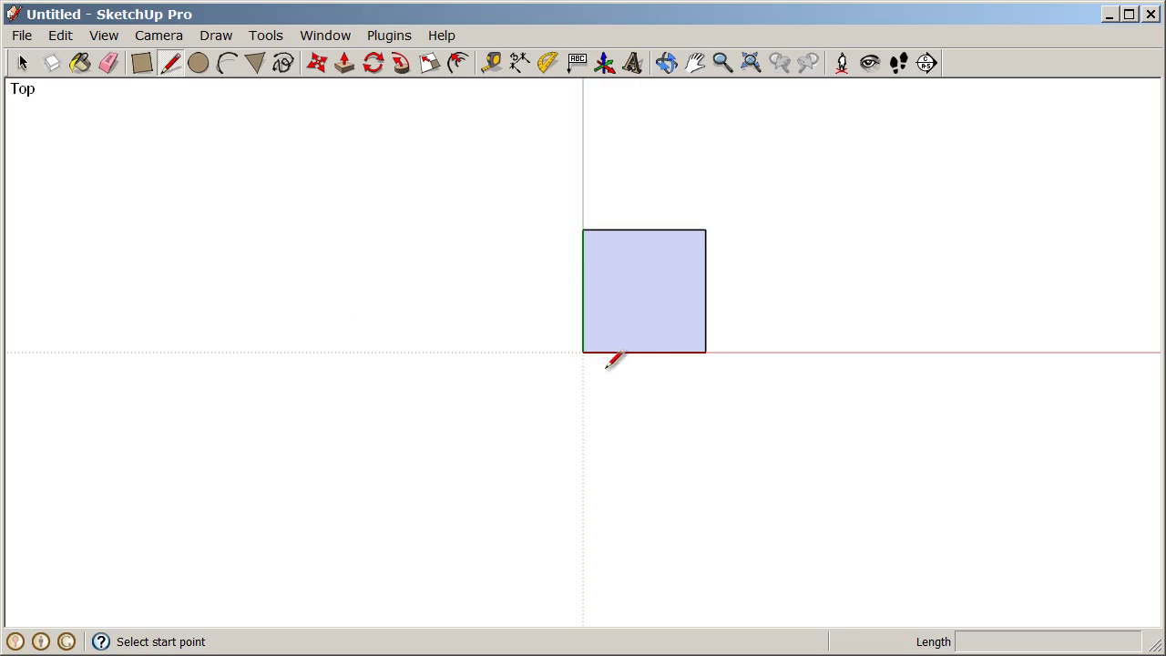
left_click(583, 351)
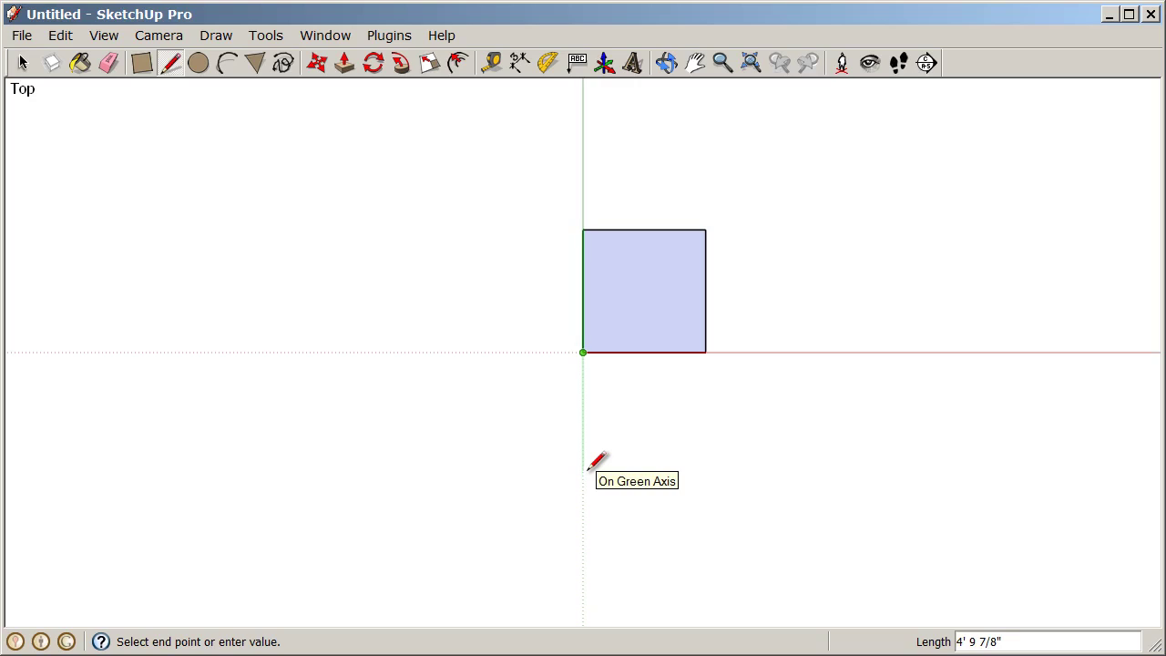
type("5'")
key("Return")
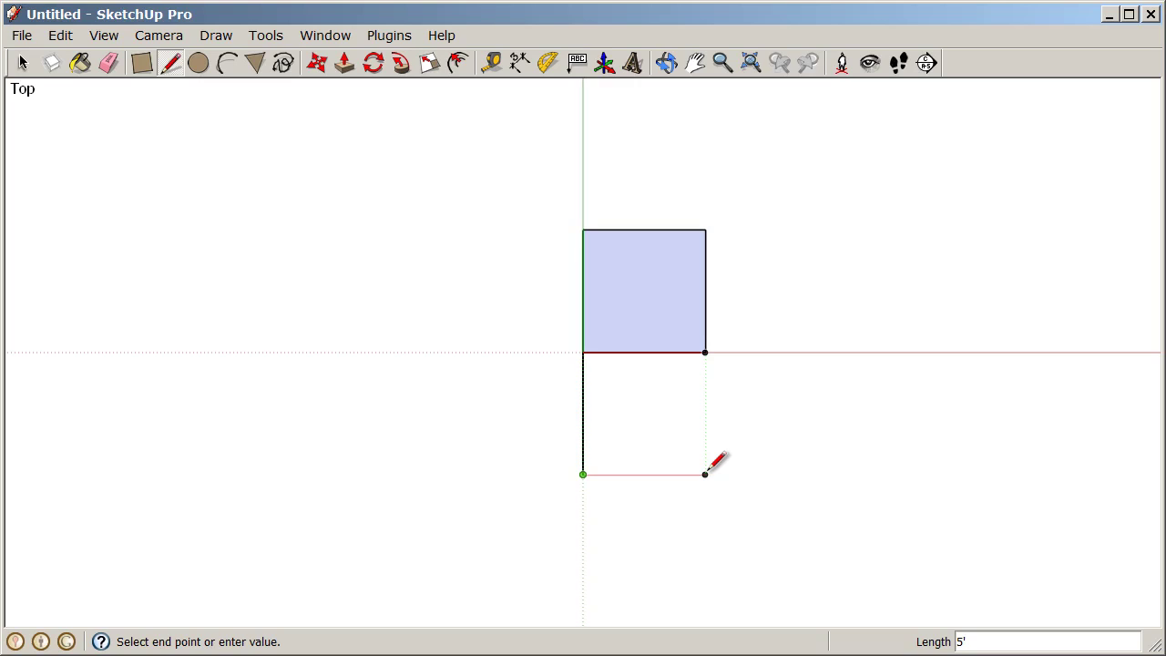
Step: Draw the lower square's bottom edge 5' to the right along the red direction
left_click(705, 474)
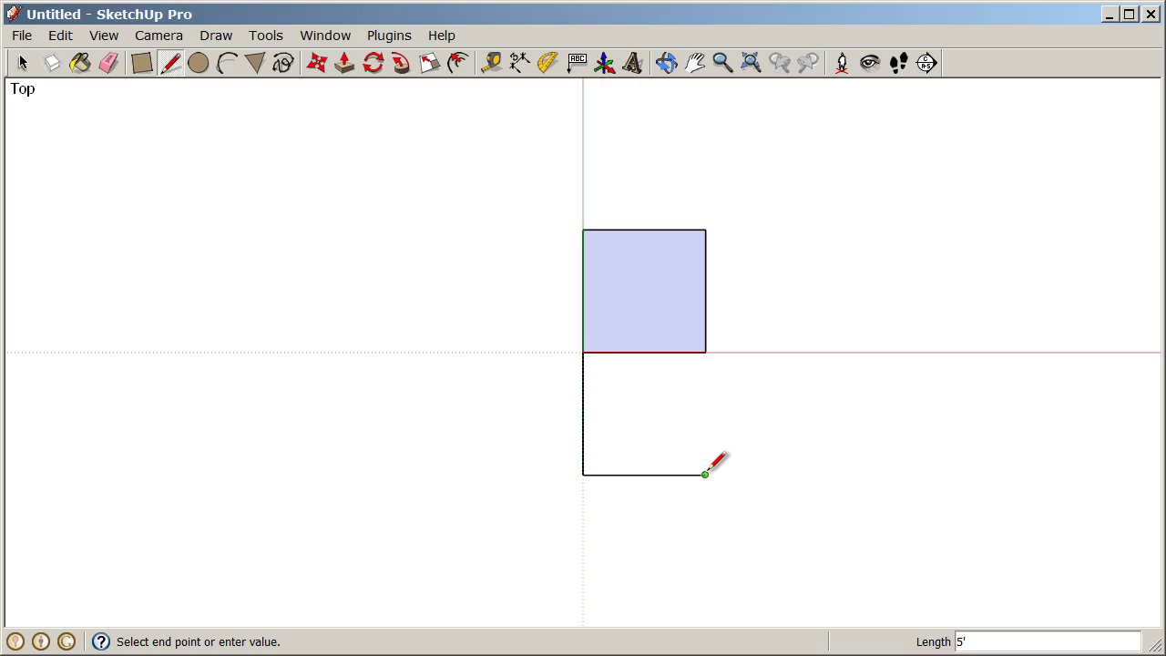
Step: Close the lower square at the upper square's corner, then erase its right edge
left_click(705, 352)
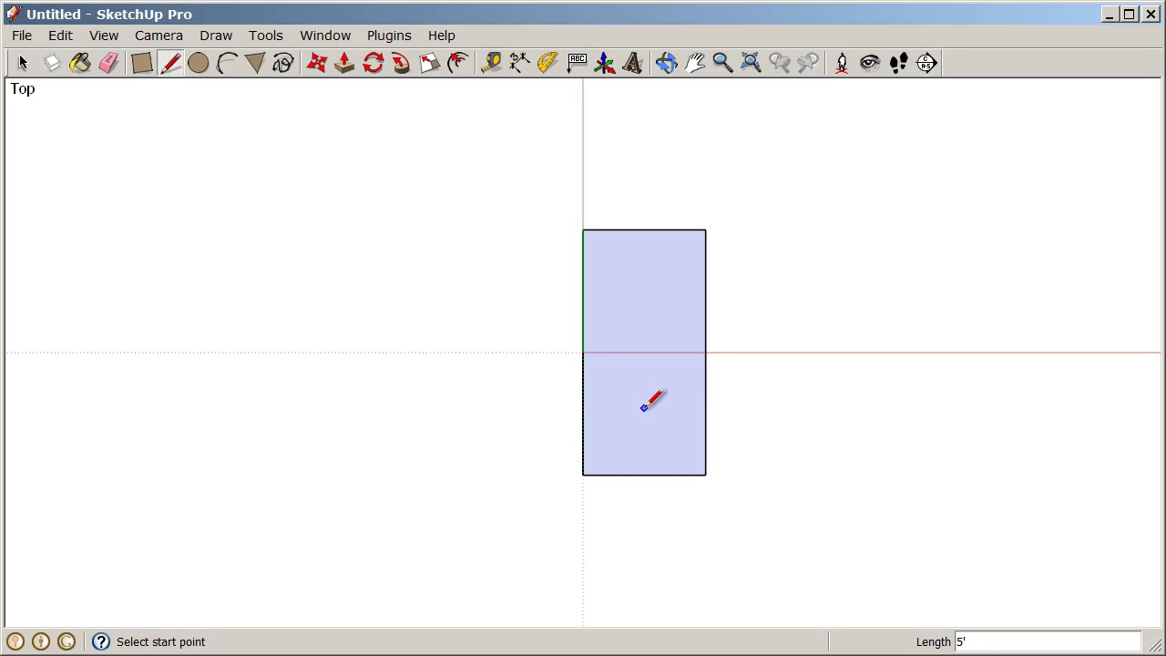
left_click(109, 63)
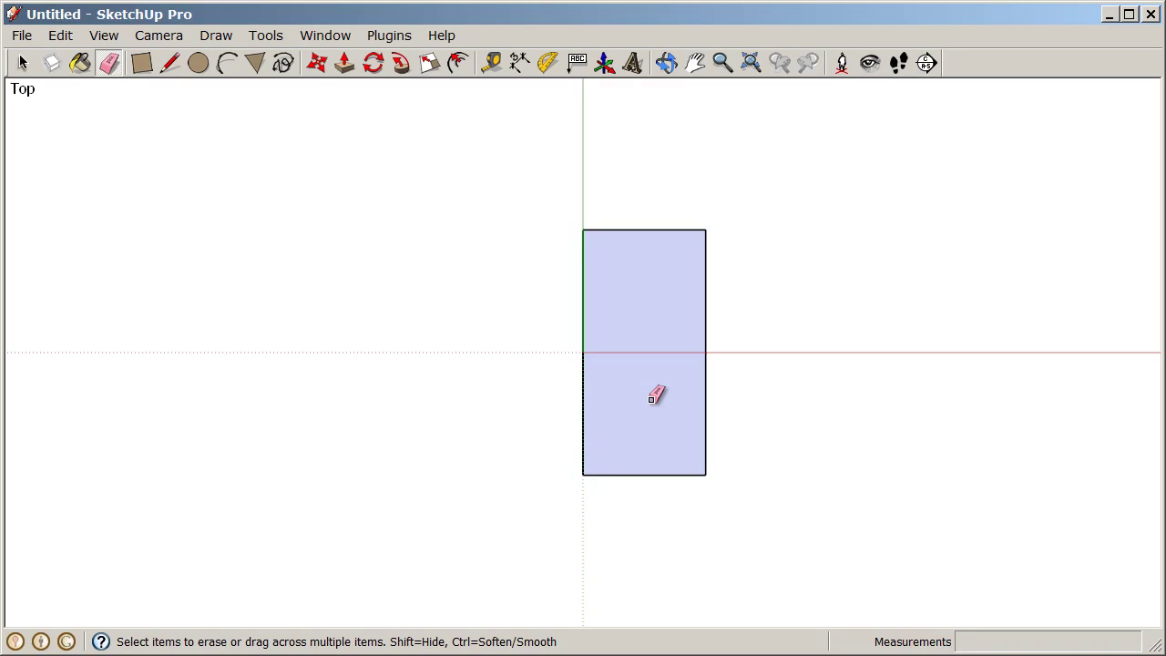
left_click(704, 389)
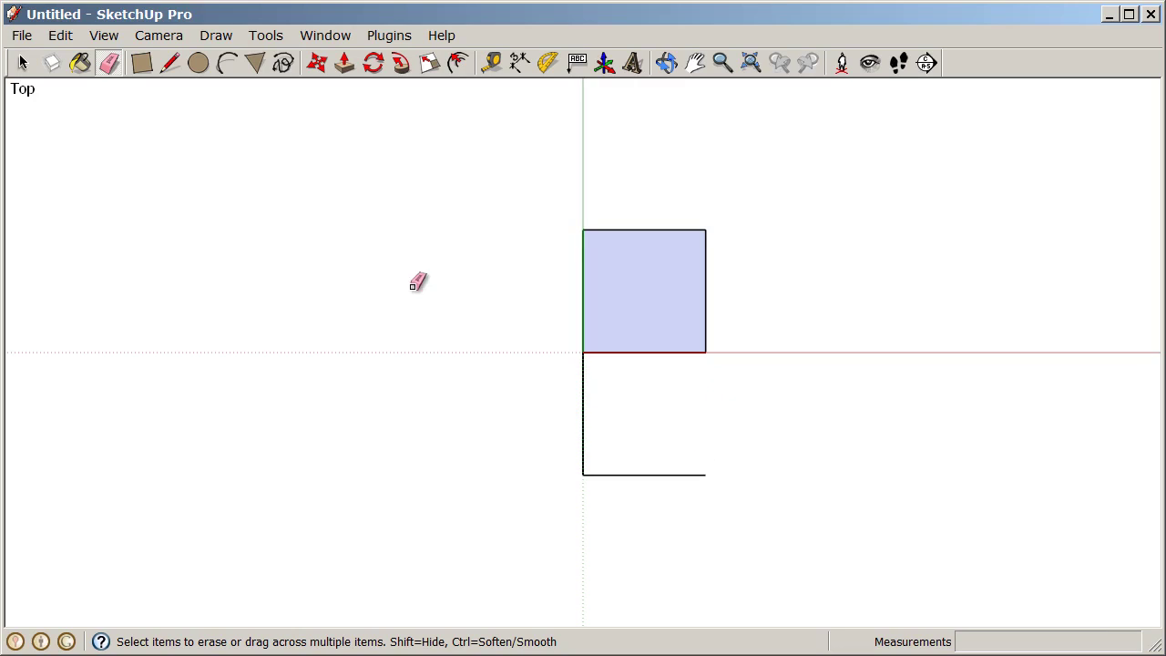
Step: Redraw the lower square's right edge from its bottom-right corner up to the upper square's corner
left_click(167, 64)
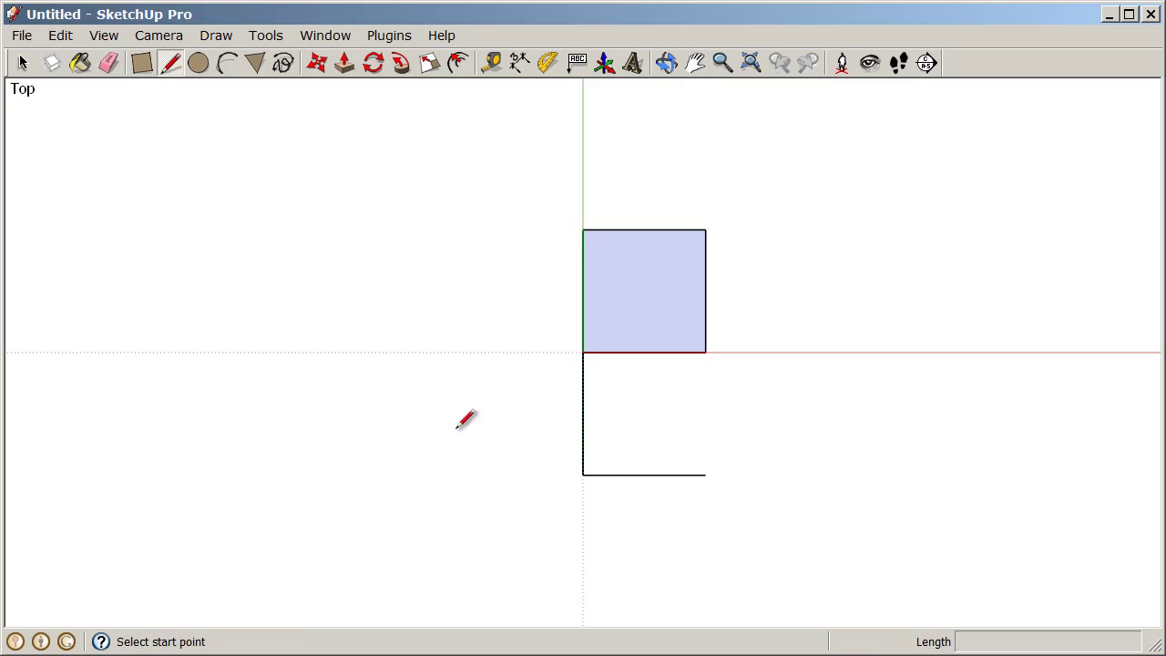
left_click(704, 474)
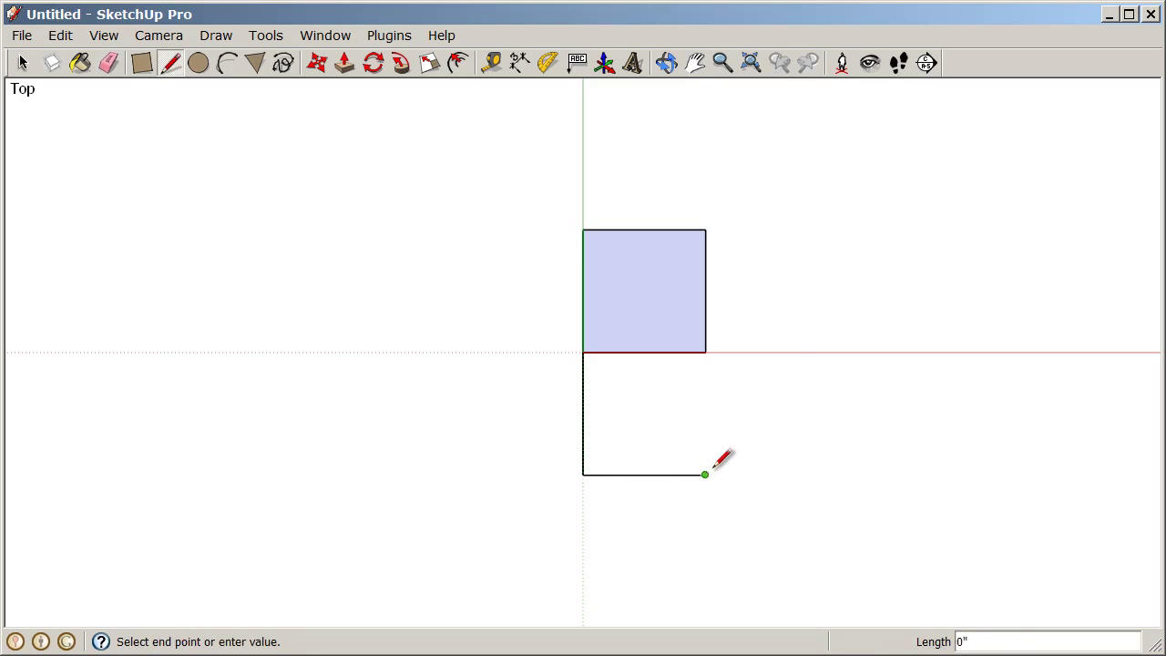
left_click(705, 351)
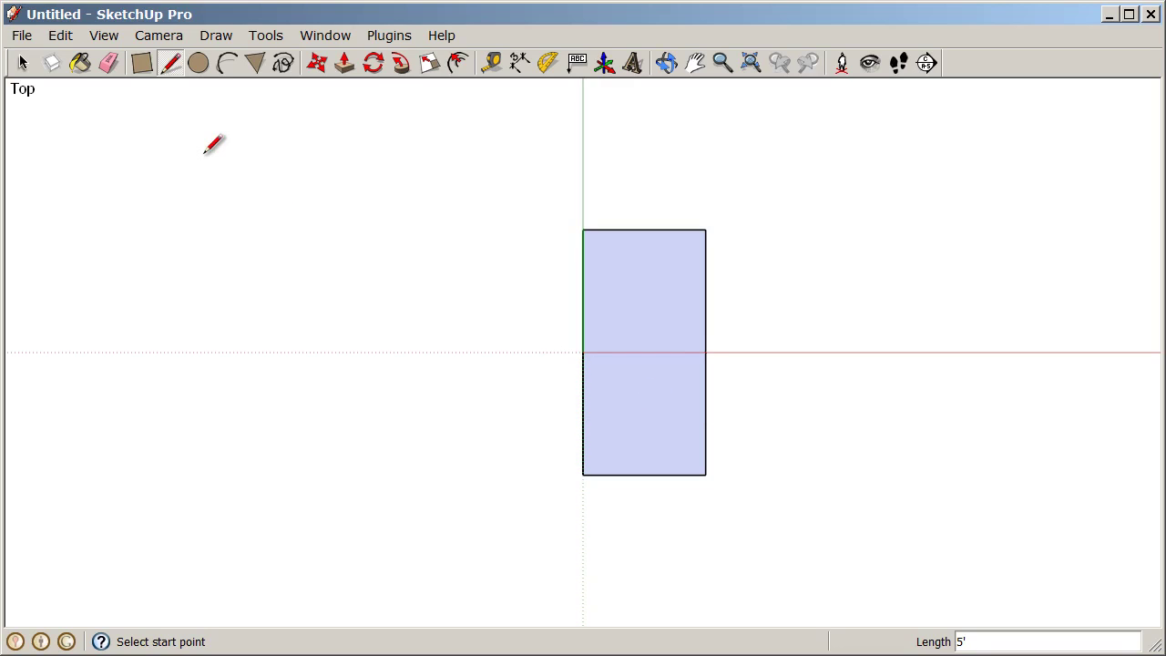
left_click(109, 62)
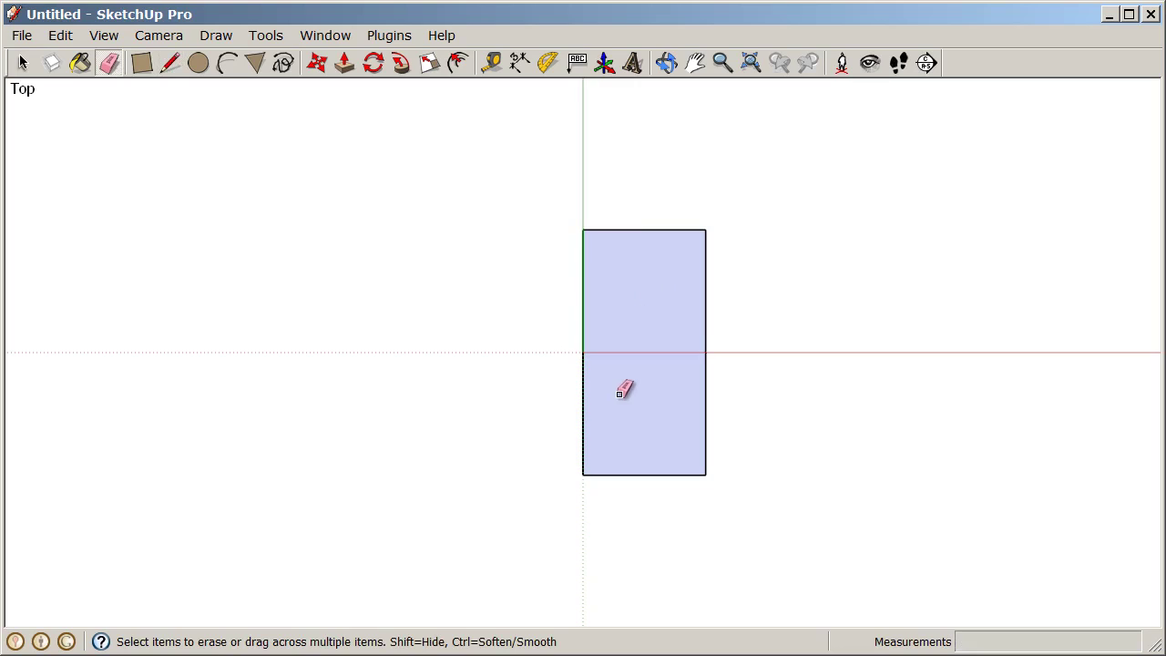
Step: Delete the upper face, then retrace the shared middle edge to refill it
right_click(646, 278)
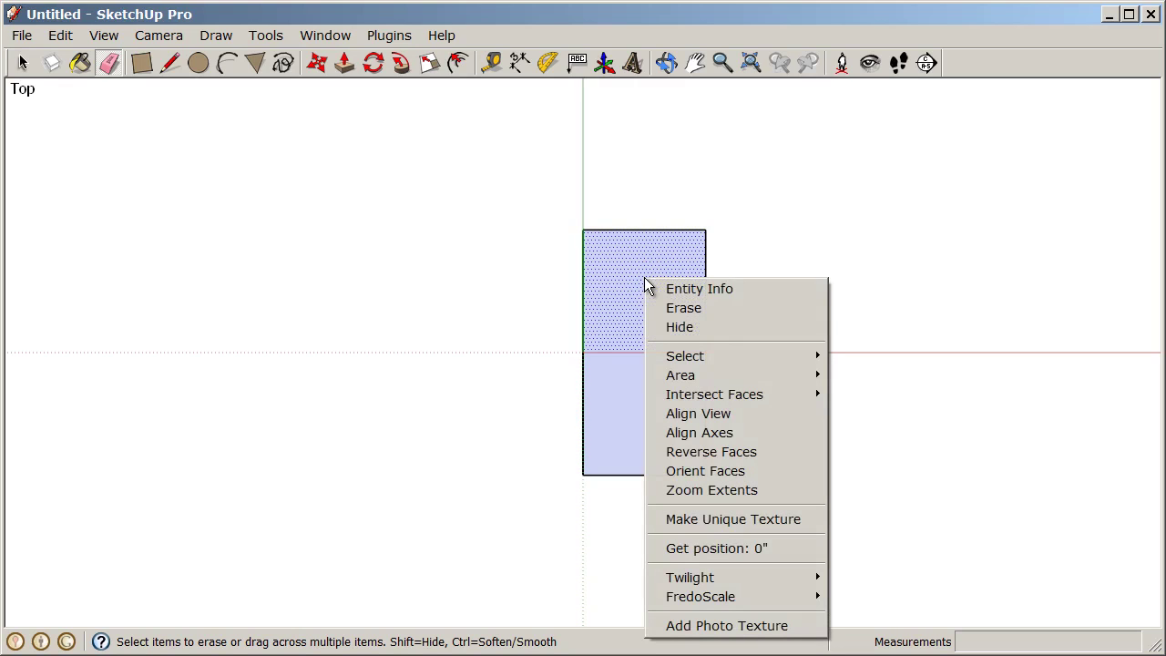
left_click(738, 309)
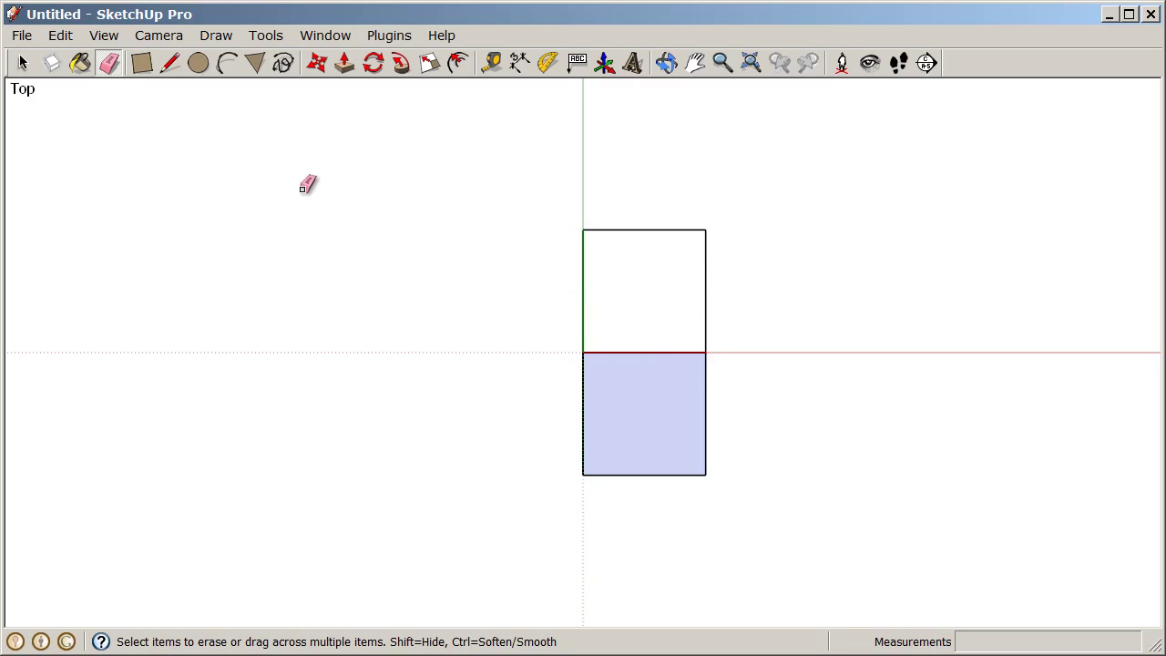
left_click(169, 62)
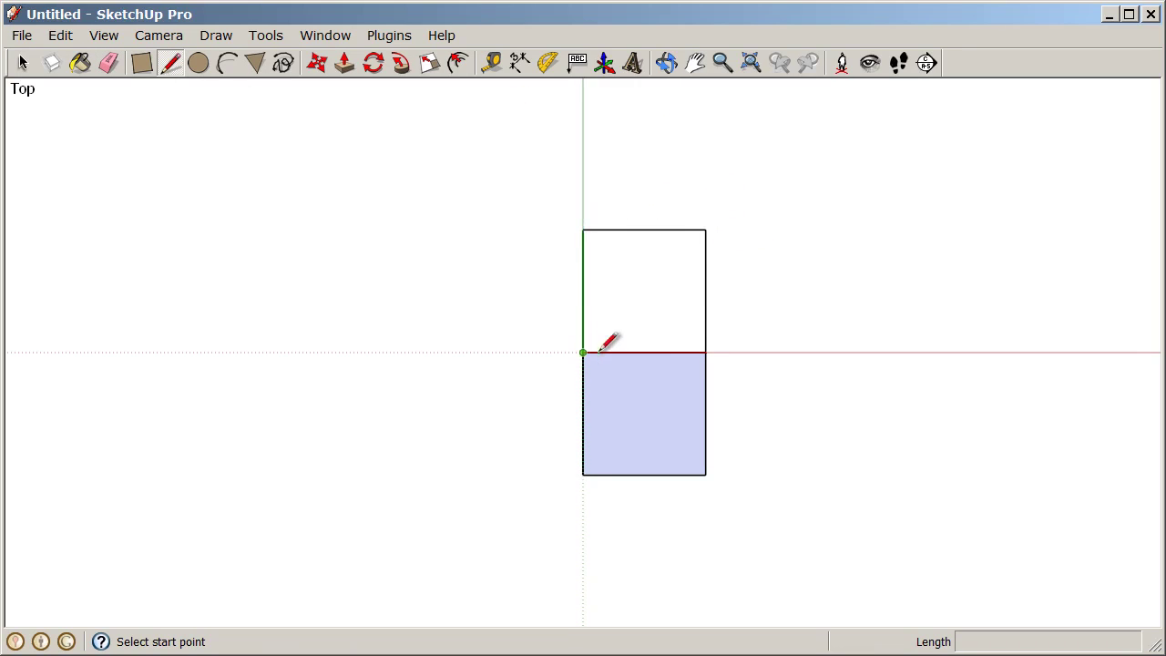
left_click(704, 352)
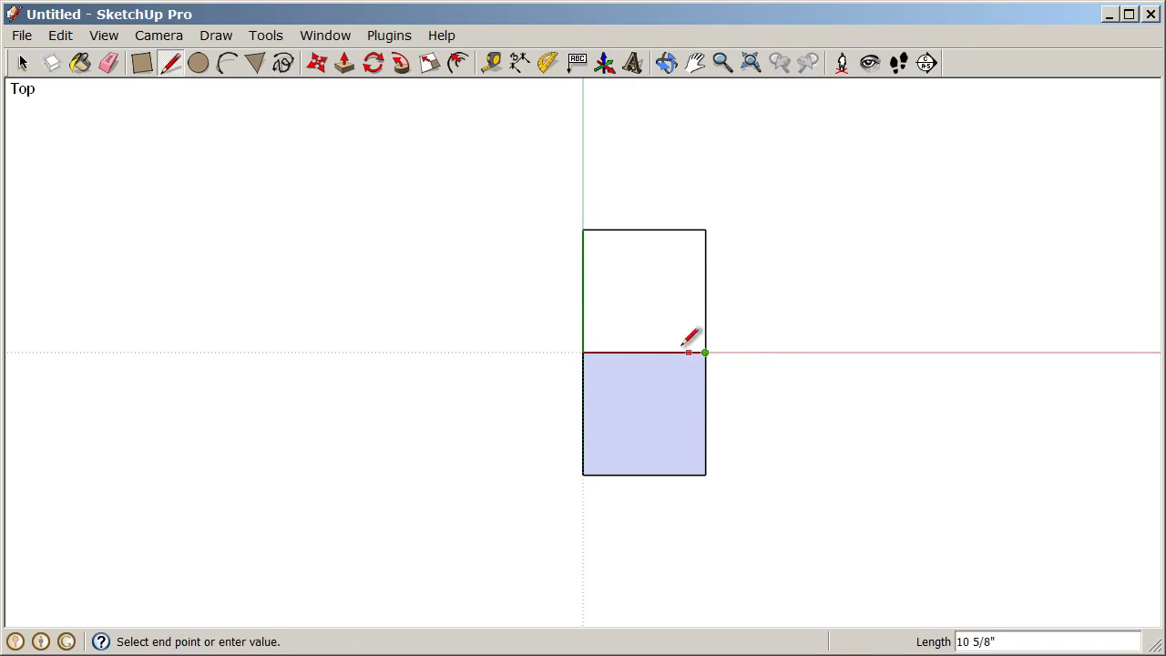
left_click(582, 352)
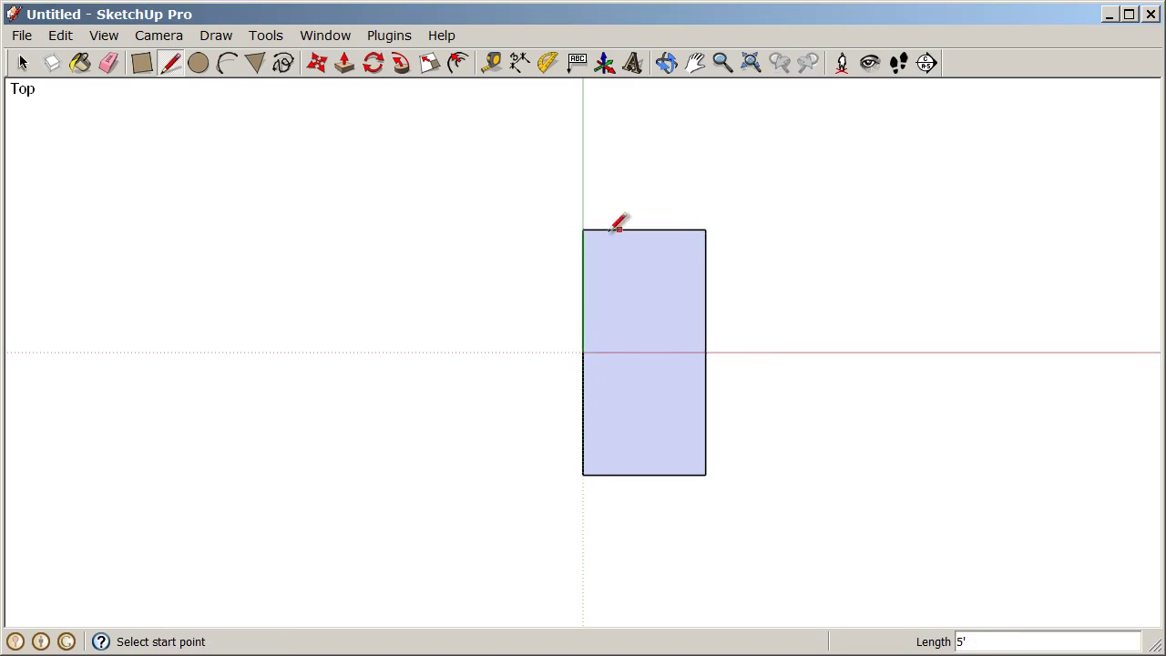
Step: Retrace the upper right edge from the top-right corner down to the red axis
left_click(705, 230)
left_click(706, 352)
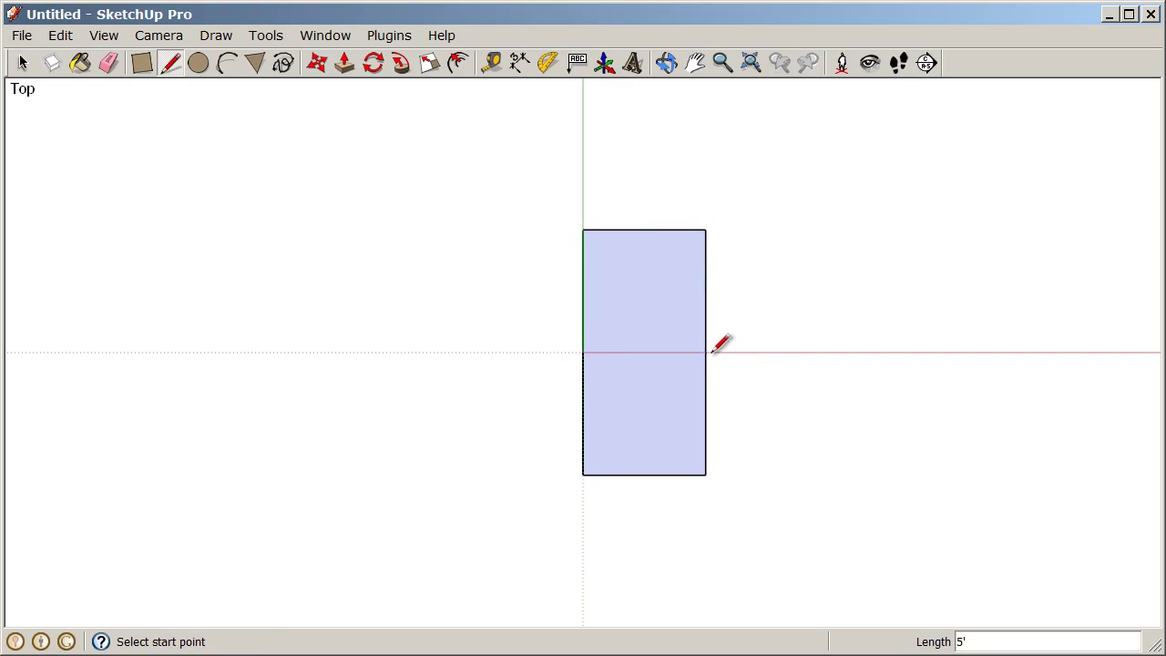
left_click(704, 231)
left_click(706, 352)
left_click(705, 230)
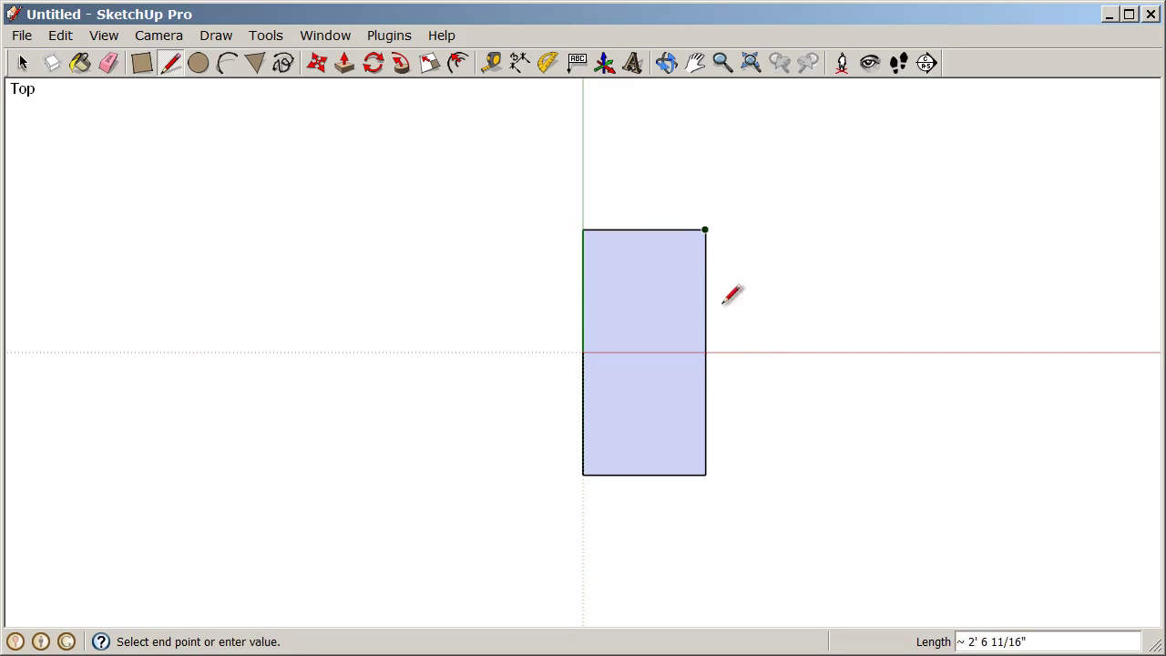
left_click(706, 351)
Step: Erase the upper right edge and redraw it to close the upper half face
left_click(110, 64)
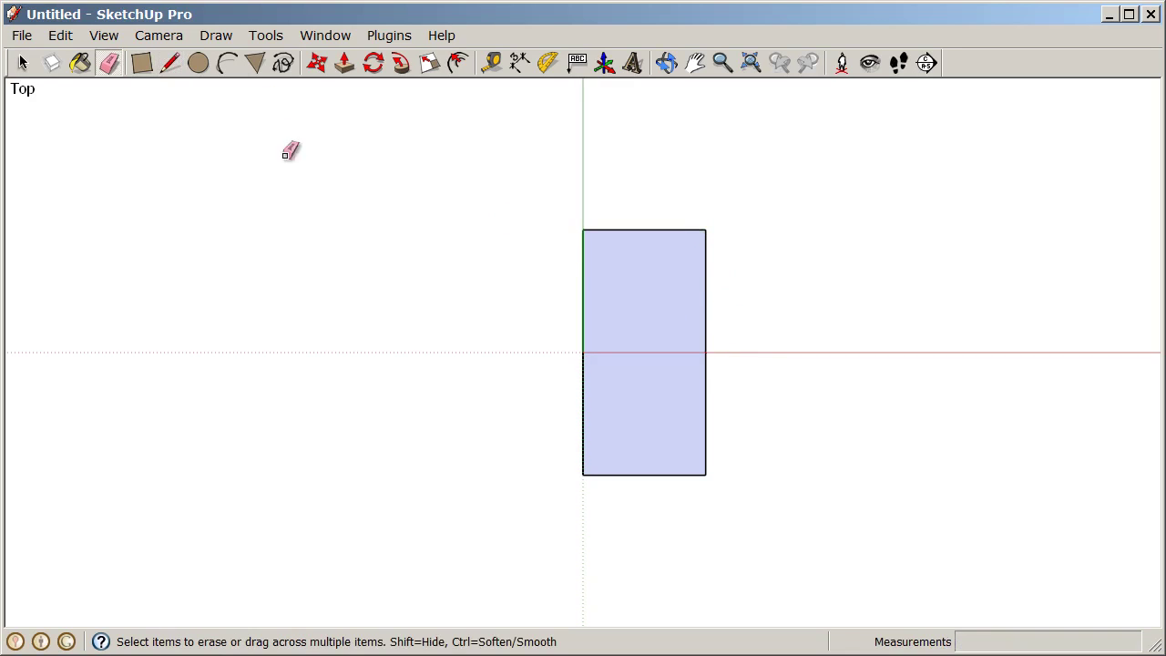
left_click(706, 272)
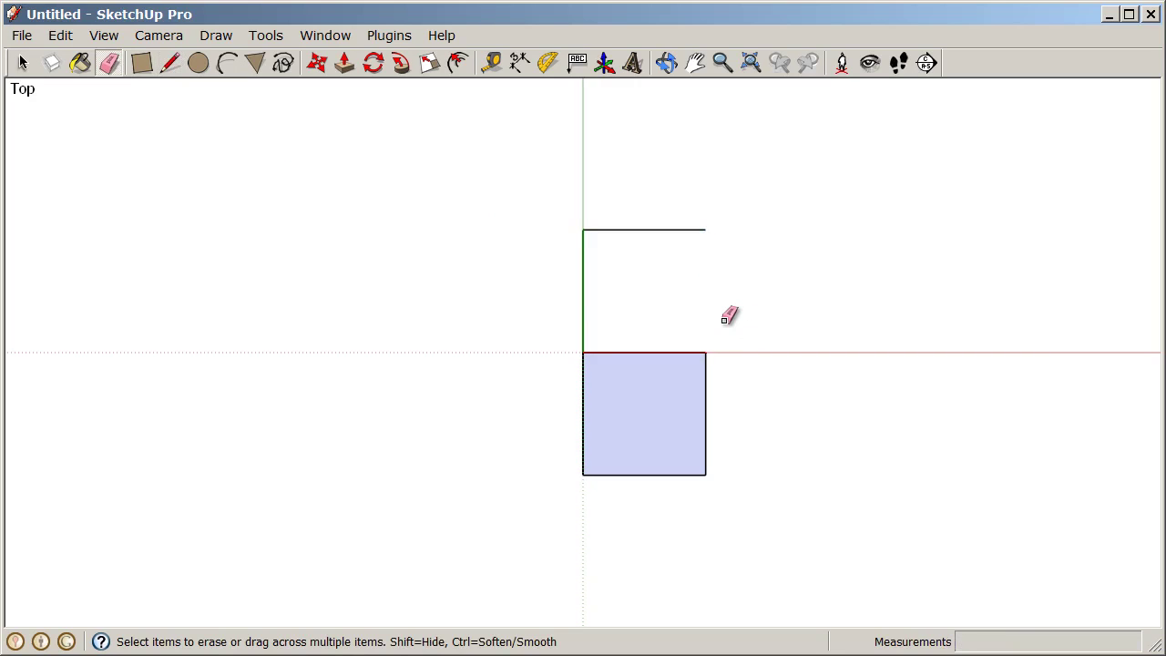
left_click(173, 63)
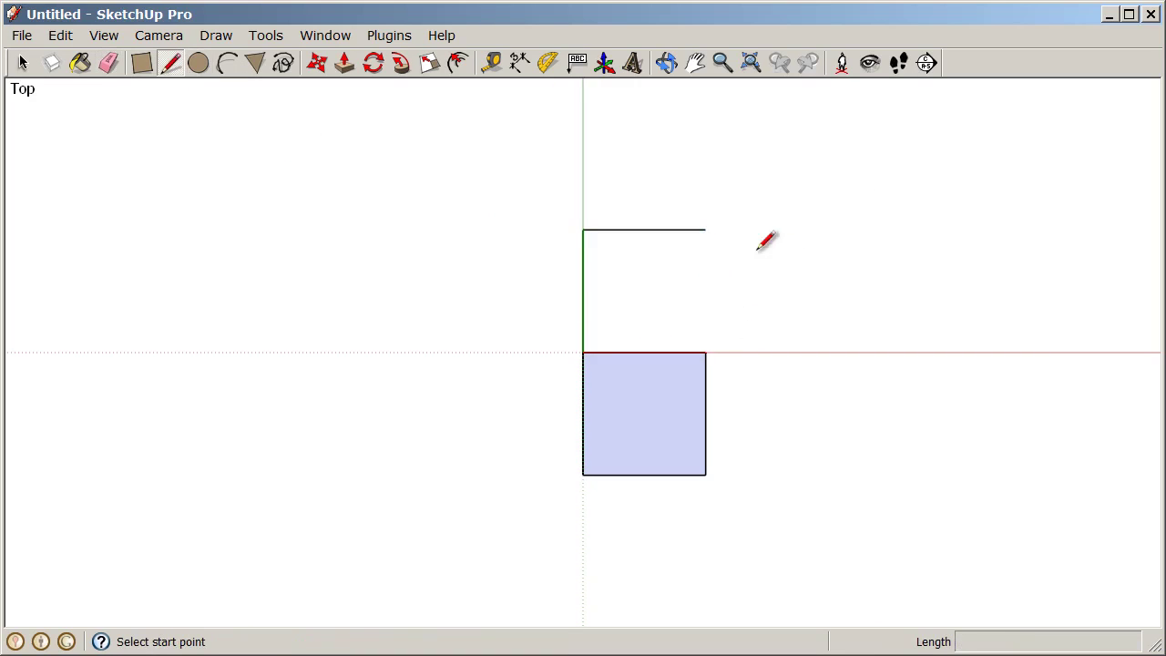
left_click(704, 230)
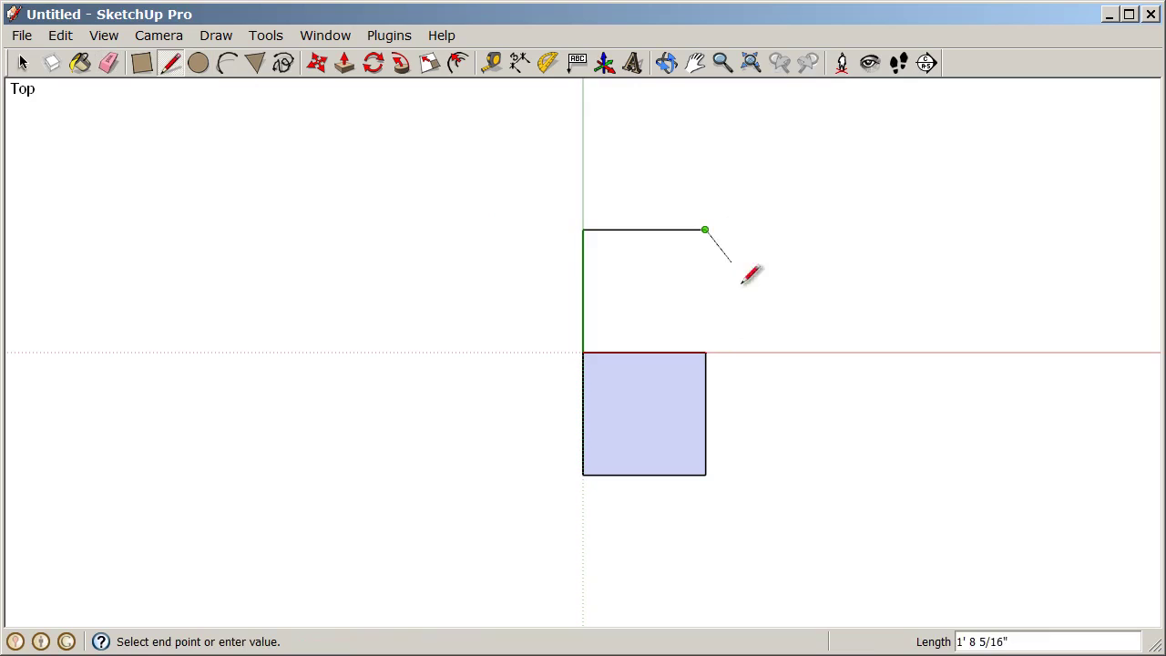
left_click(706, 351)
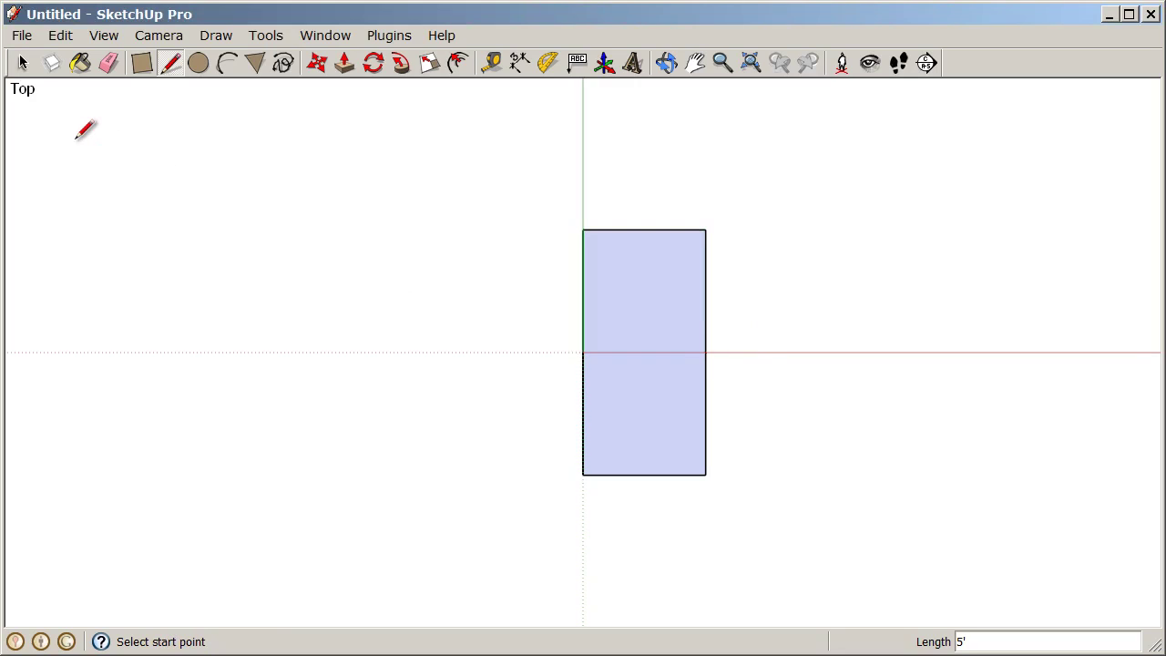
Step: Select both half faces, then delete the middle edge along the red axis and select the merged face
left_click(23, 63)
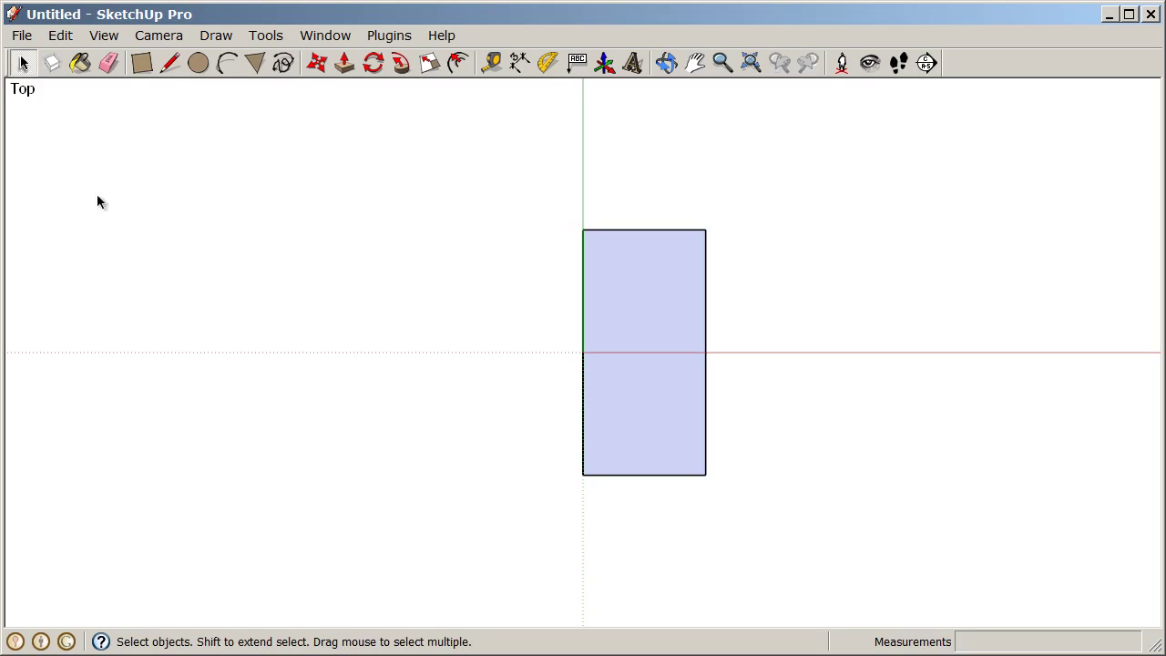
left_click(628, 285)
left_click(645, 356)
left_click(645, 344)
left_click(665, 437)
left_click(626, 352)
key("Delete")
left_click(641, 301)
Step: Draw a circle of 3' 10 15/16" radius centred right of the rectangle's top edge
left_click(198, 62)
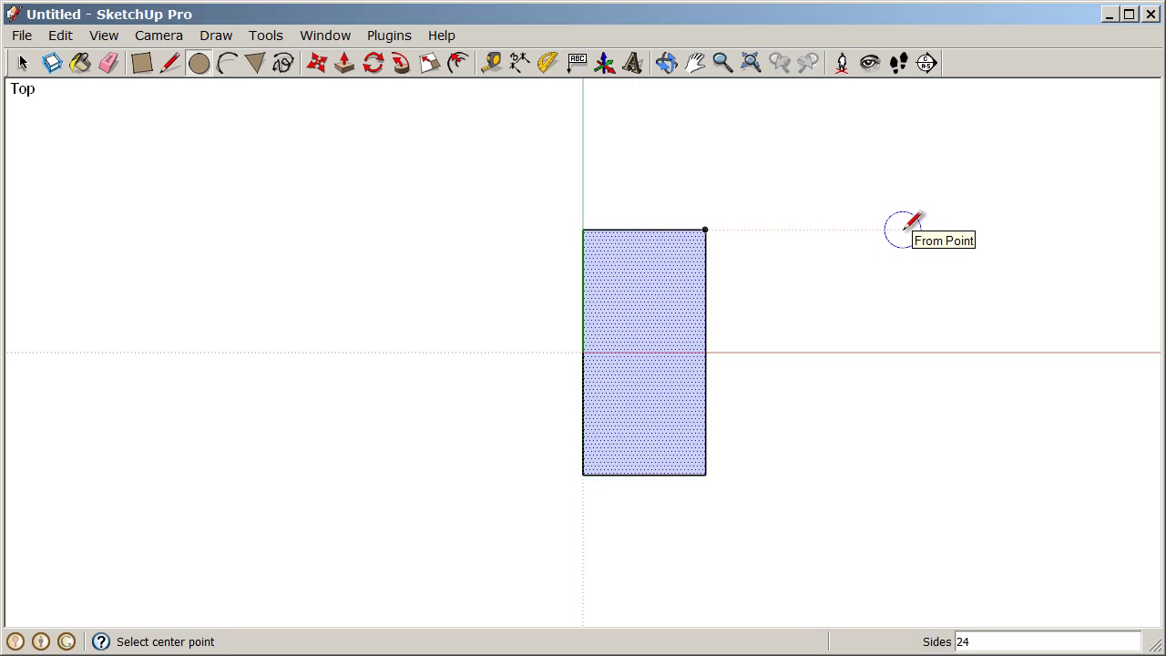
left_click(902, 228)
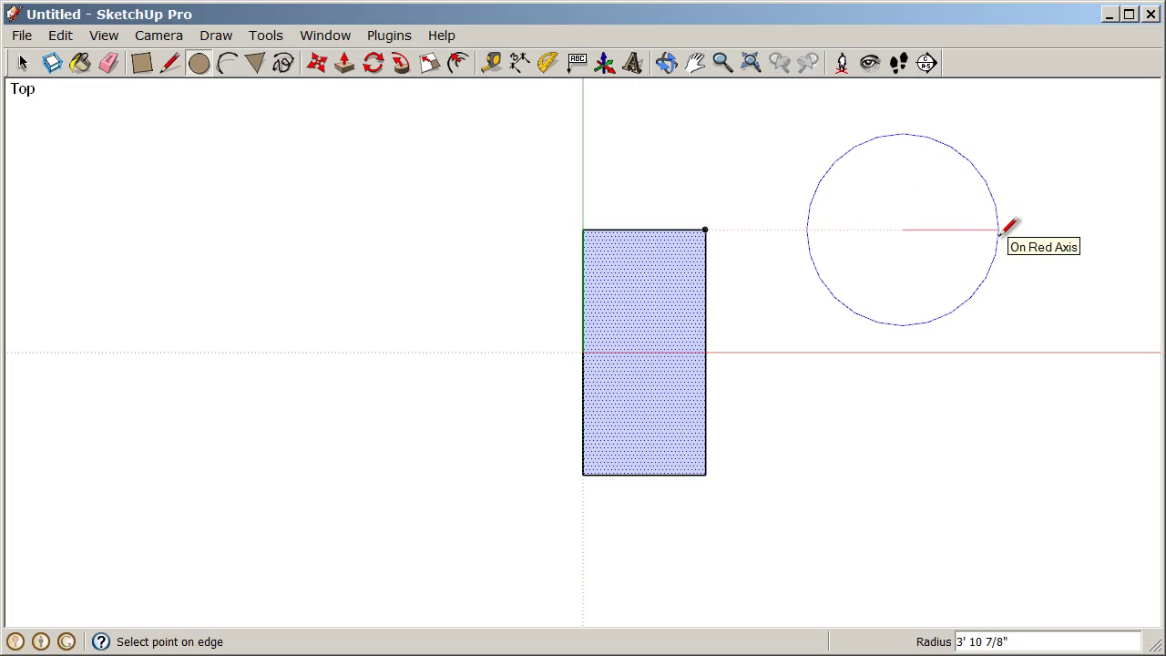
left_click(1007, 228)
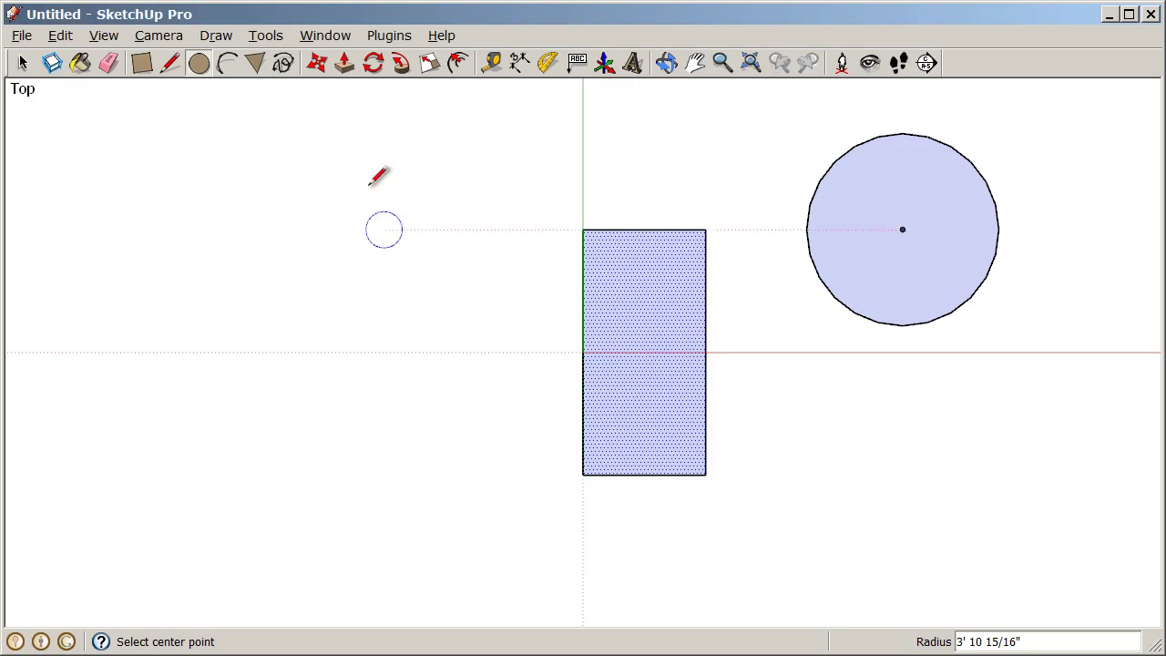
Step: Draw a six-sided polygon centred below the circle with a 3' 11 1/16" radius
left_click(260, 64)
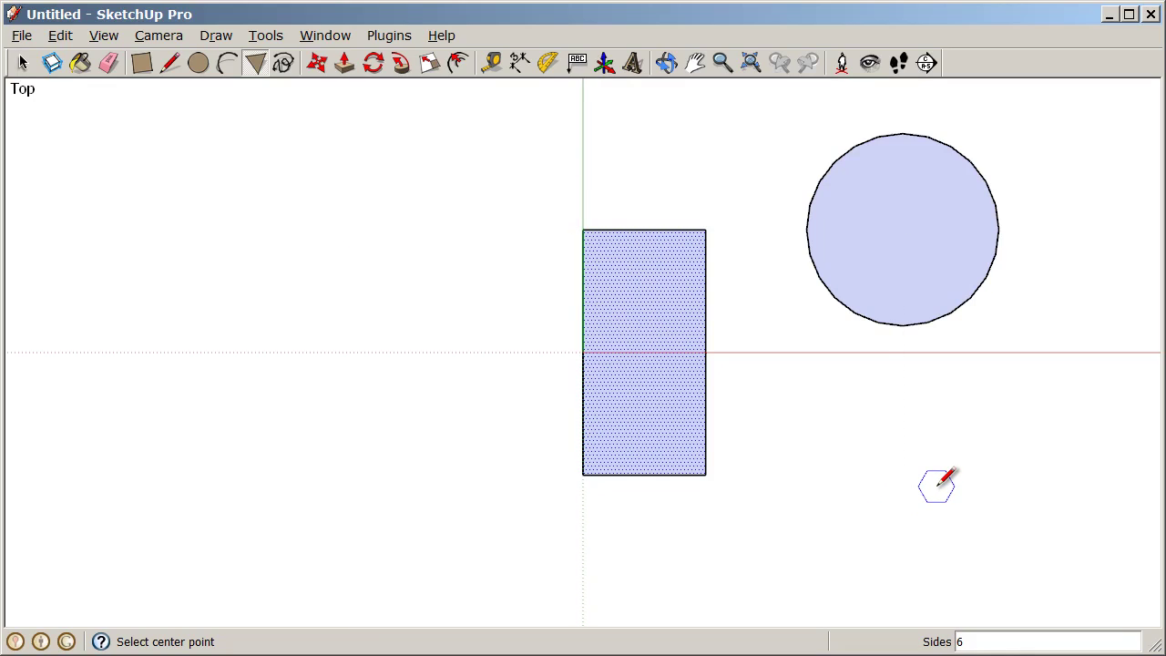
type("8")
key("Return")
type("5")
key("Return")
left_click(856, 494)
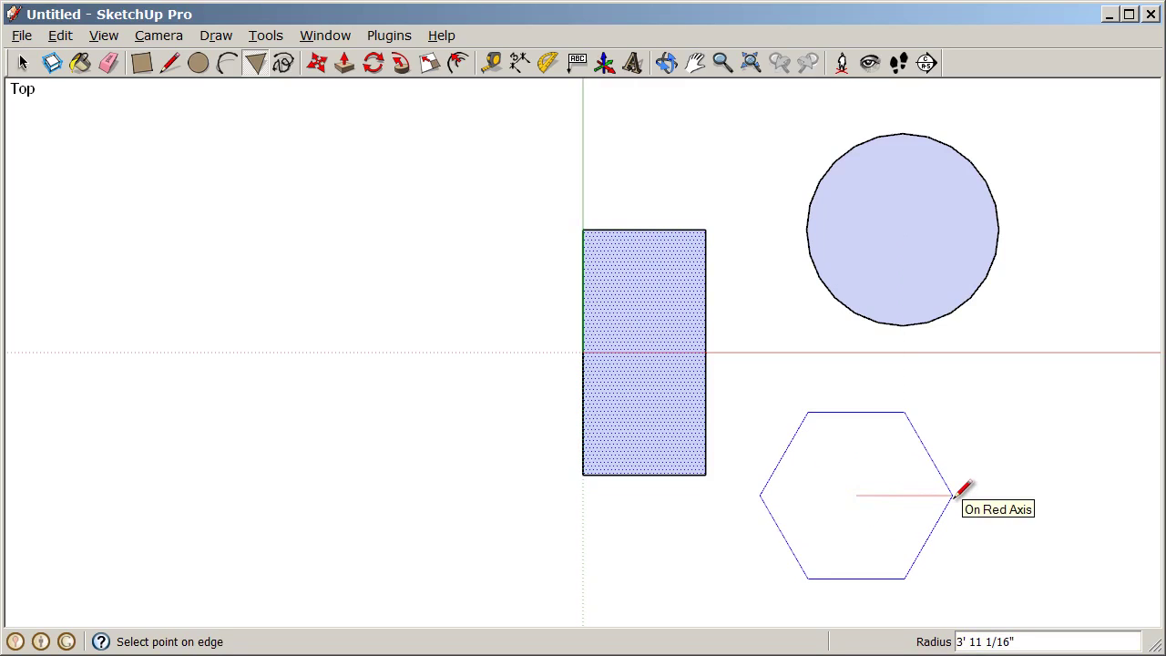
left_click(962, 490)
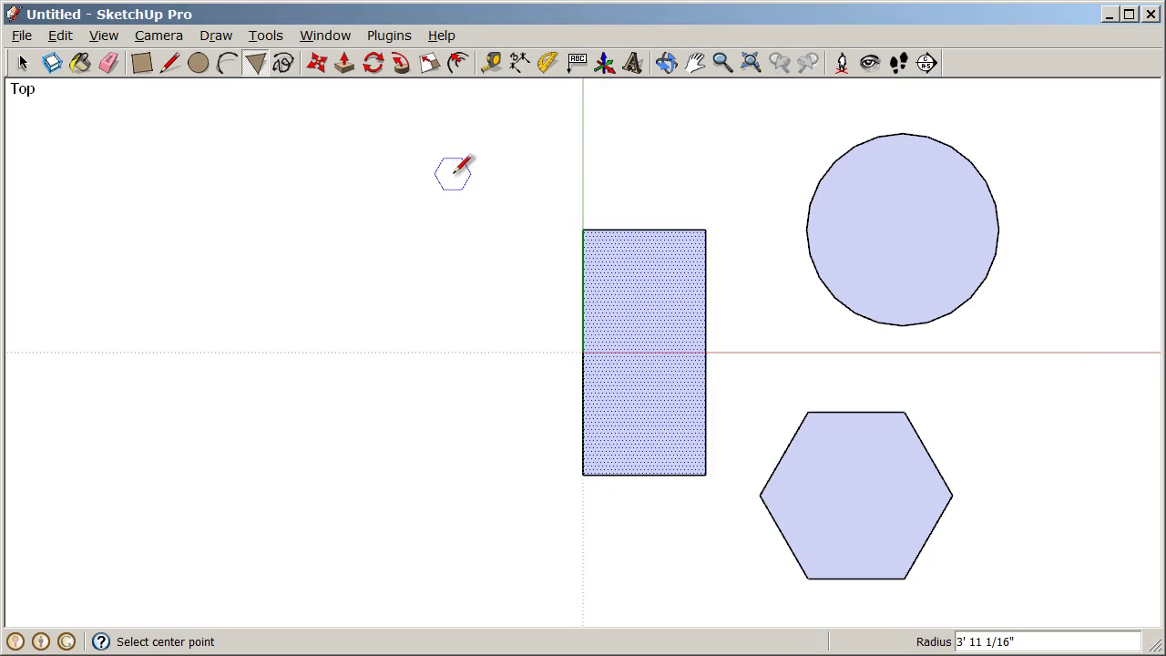
Step: Draw an arc from the rectangle's top-left corner down to the origin with a 3' bulge
left_click(230, 66)
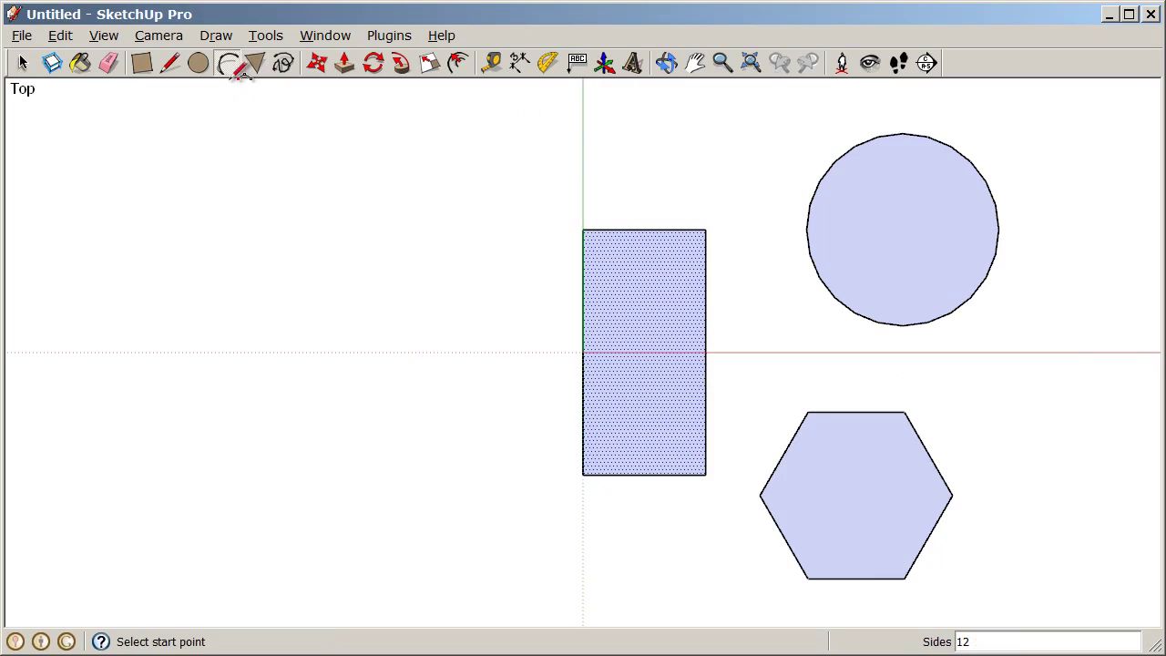
left_click(584, 229)
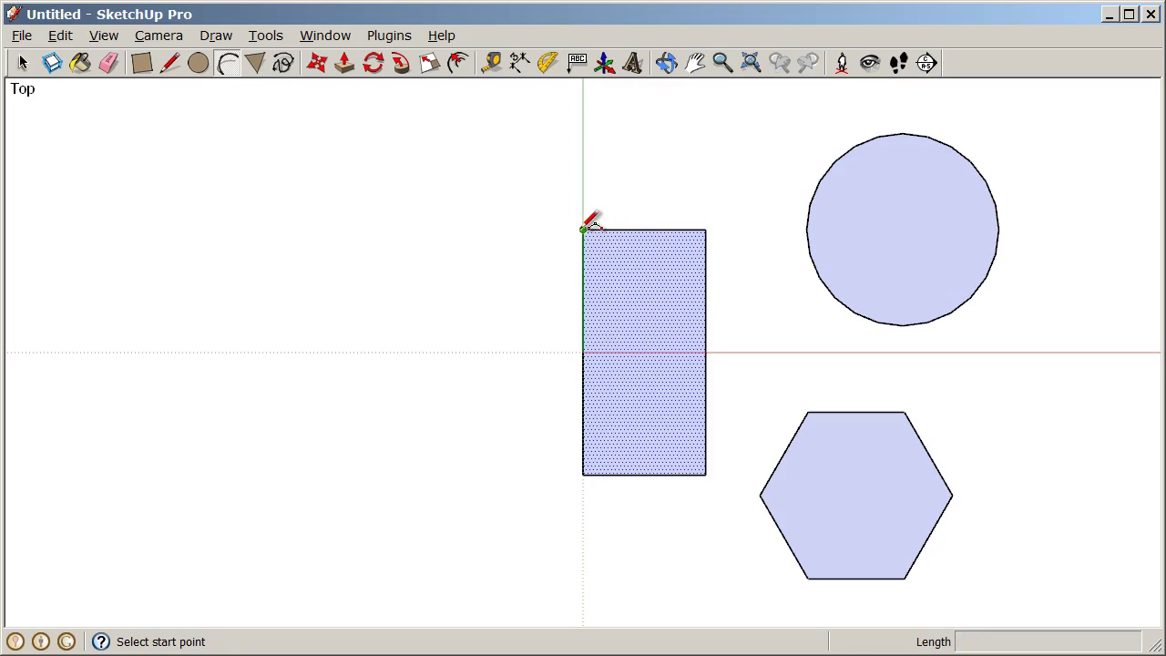
left_click(584, 351)
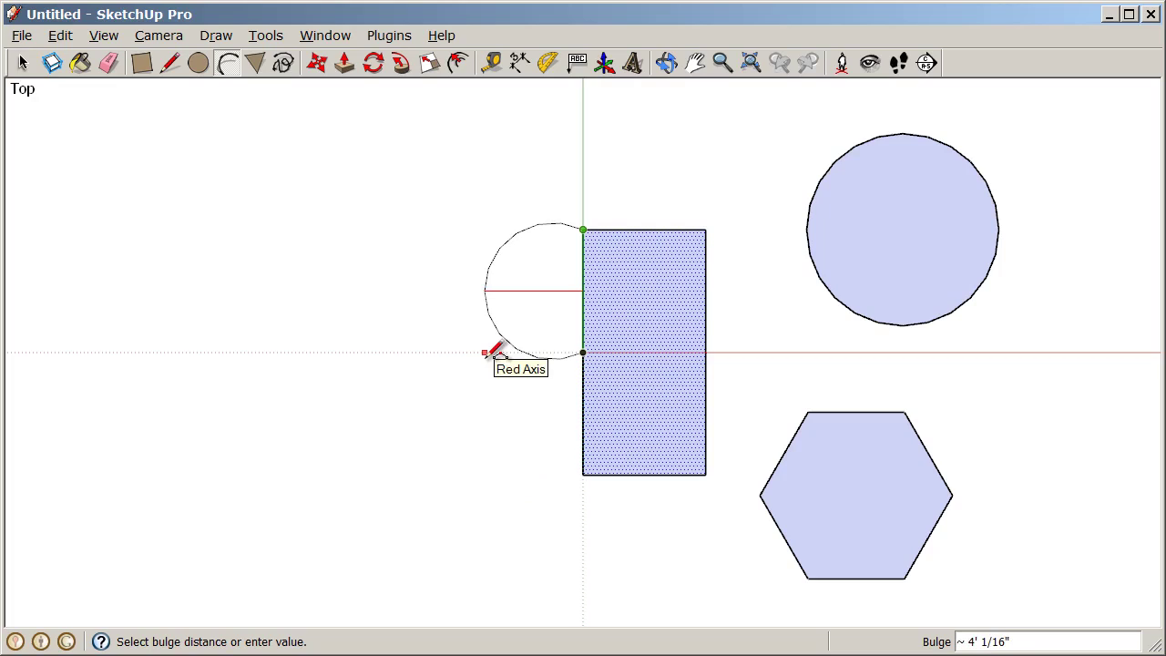
type("3")
key("Return")
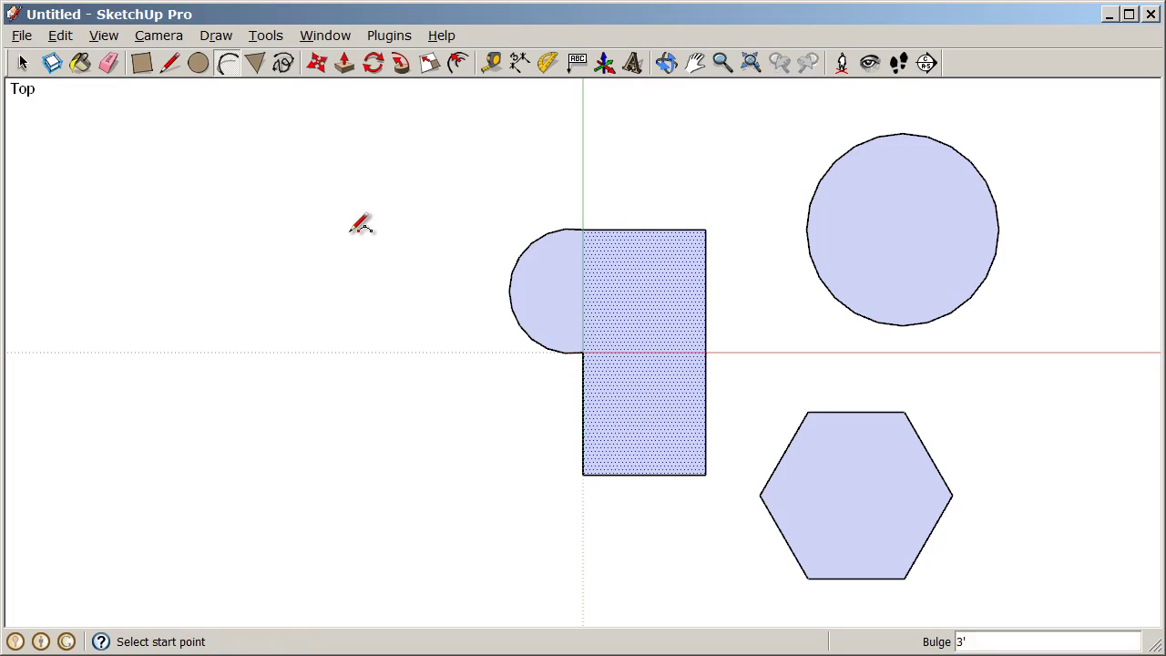
Step: Sketch a freehand curve from the rectangle's bottom edge, closing it on the right edge
left_click(281, 68)
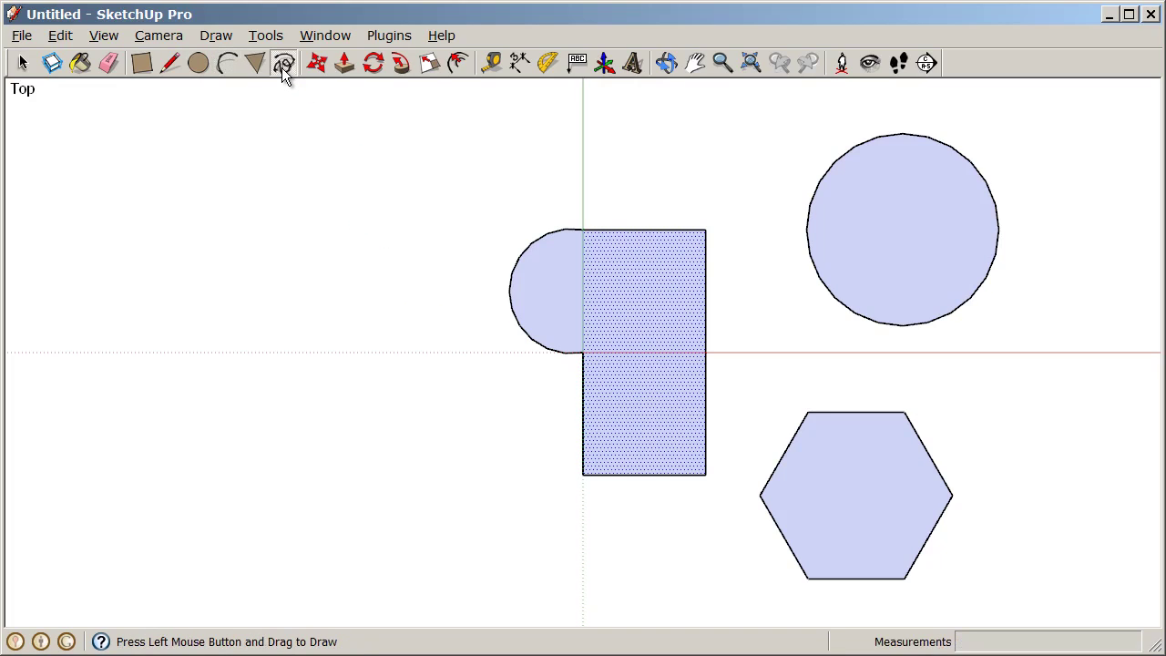
left_click(619, 473)
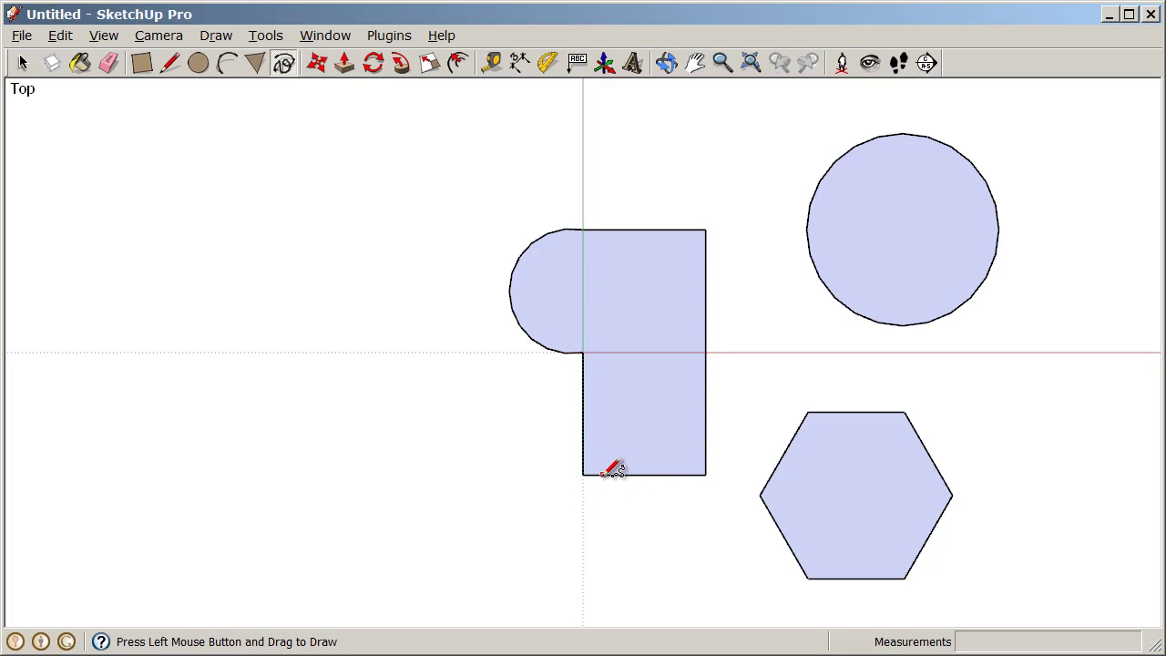
mouse_move(601, 474)
left_mouse_down()
mouse_move(565, 600)
mouse_move(591, 616)
mouse_move(690, 603)
mouse_move(710, 572)
mouse_move(707, 516)
mouse_move(753, 451)
mouse_move(760, 394)
mouse_move(789, 360)
mouse_move(845, 382)
mouse_move(874, 360)
mouse_move(754, 300)
mouse_move(736, 264)
mouse_move(719, 296)
mouse_move(735, 342)
mouse_move(706, 386)
left_mouse_up()
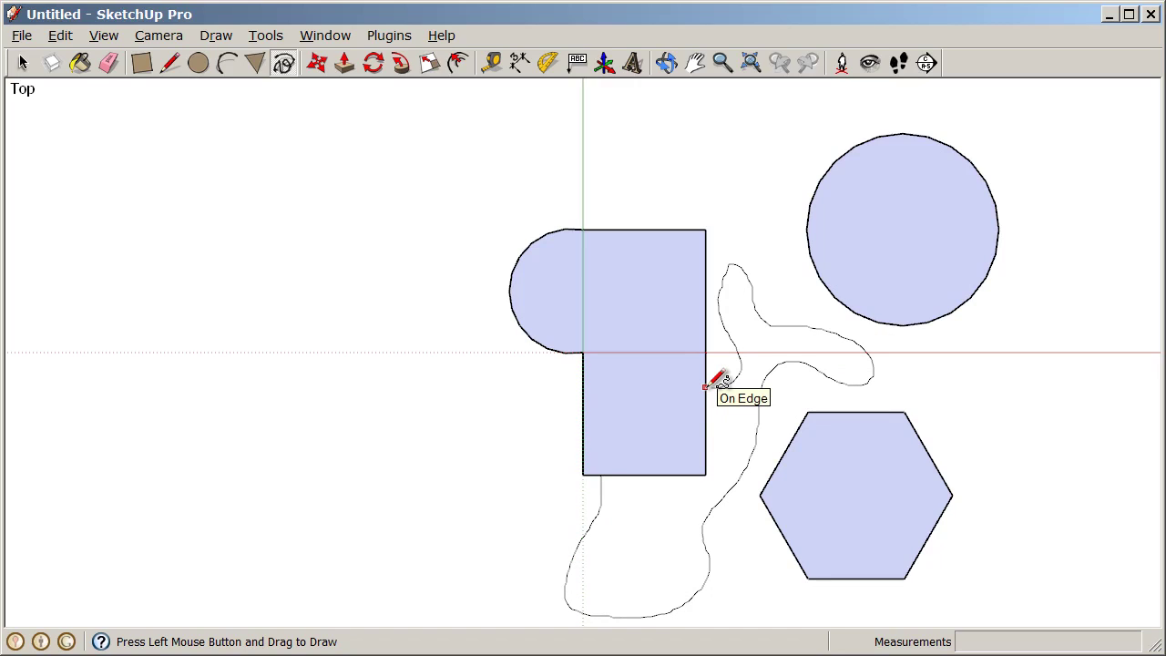
left_click_drag(705, 386, 706, 386)
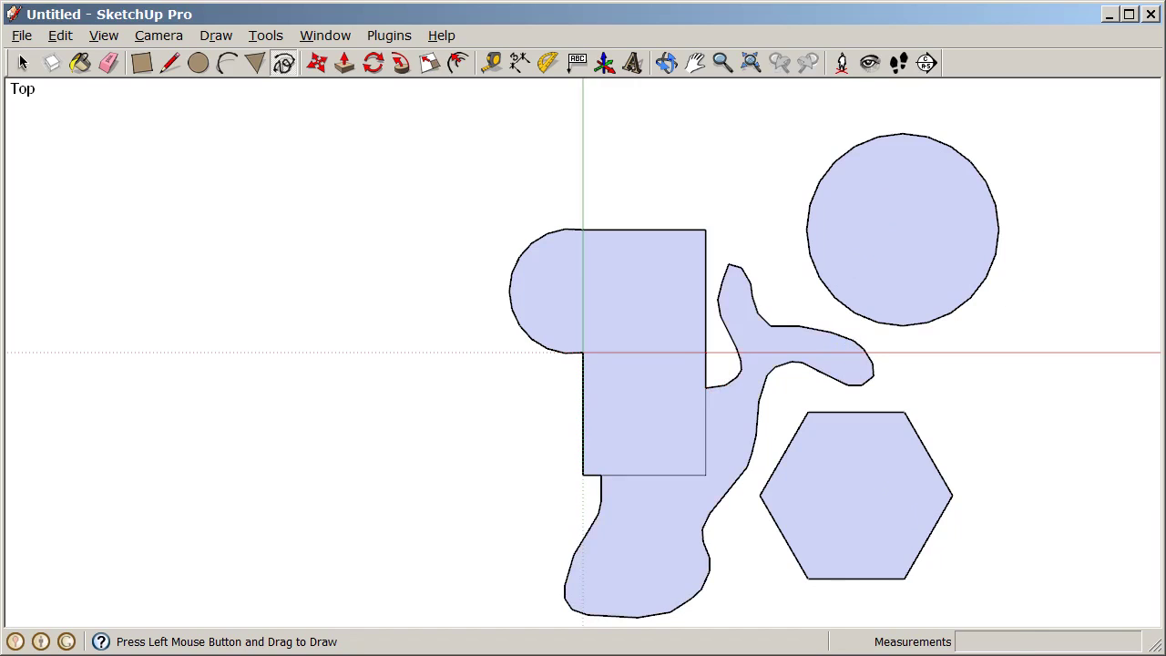
Step: Erase the rectangle's top edge and the arc, then the circle, hexagon, sides and blob
left_click(113, 66)
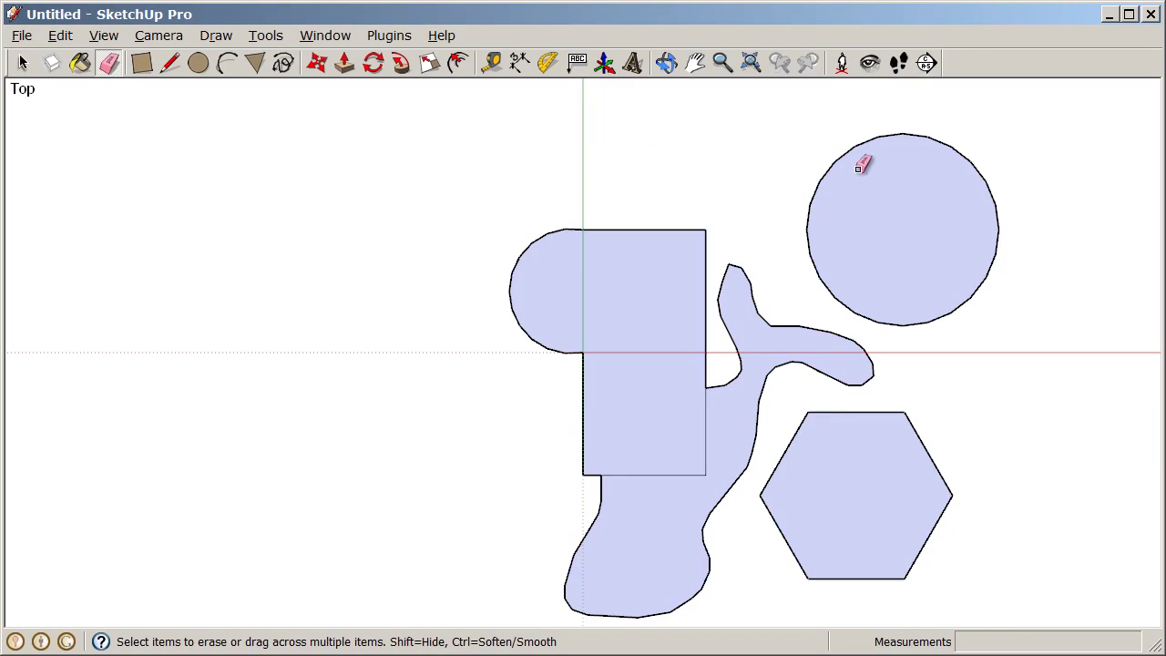
left_click(692, 229)
left_click(573, 228)
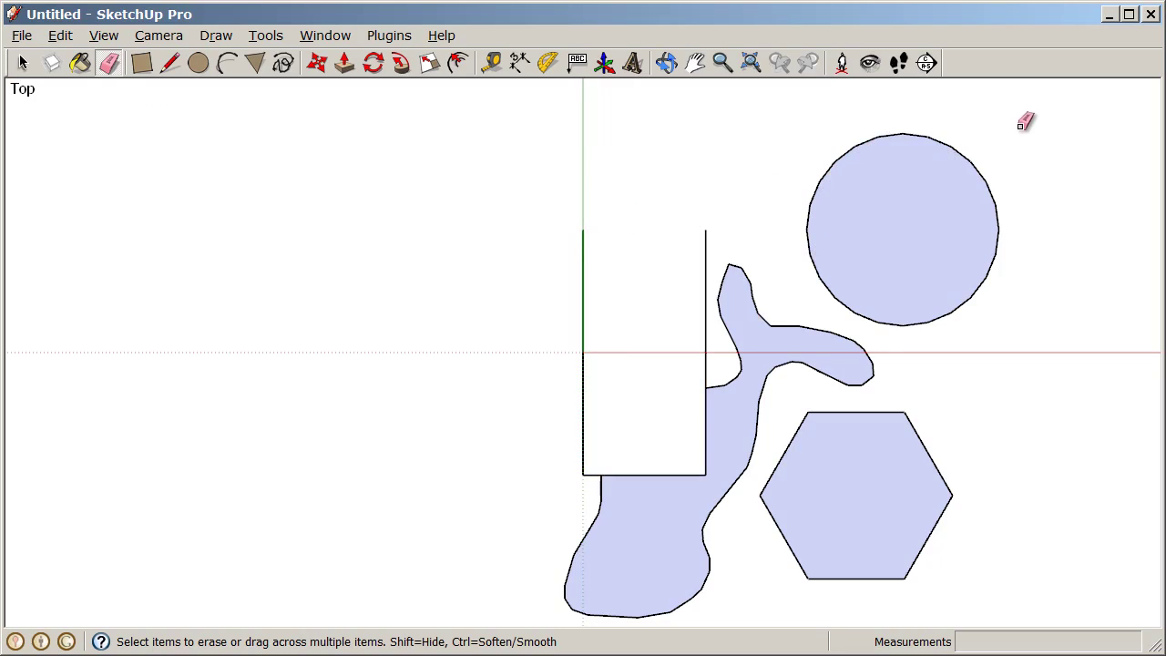
mouse_move(997, 121)
left_mouse_down()
mouse_move(642, 178)
mouse_move(779, 354)
mouse_move(604, 442)
mouse_move(931, 452)
mouse_move(664, 464)
mouse_move(654, 557)
mouse_move(825, 330)
mouse_move(744, 245)
mouse_move(598, 164)
left_mouse_up()
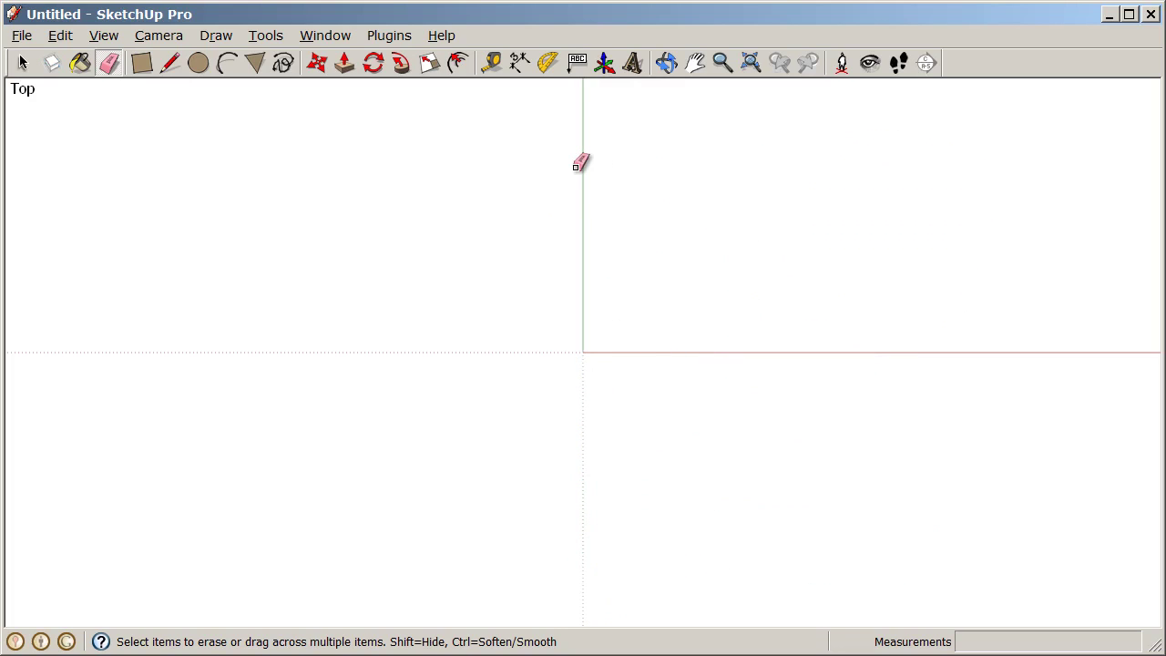